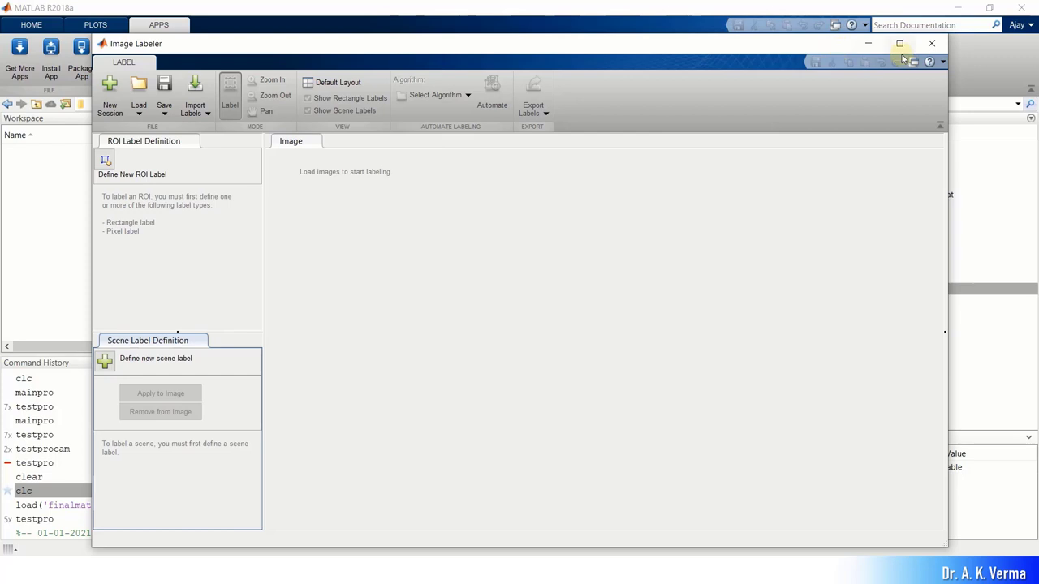
- Maximize Image Labeler and start adding images from a folder
{"action": "left_click", "coordinate": [899, 43]}
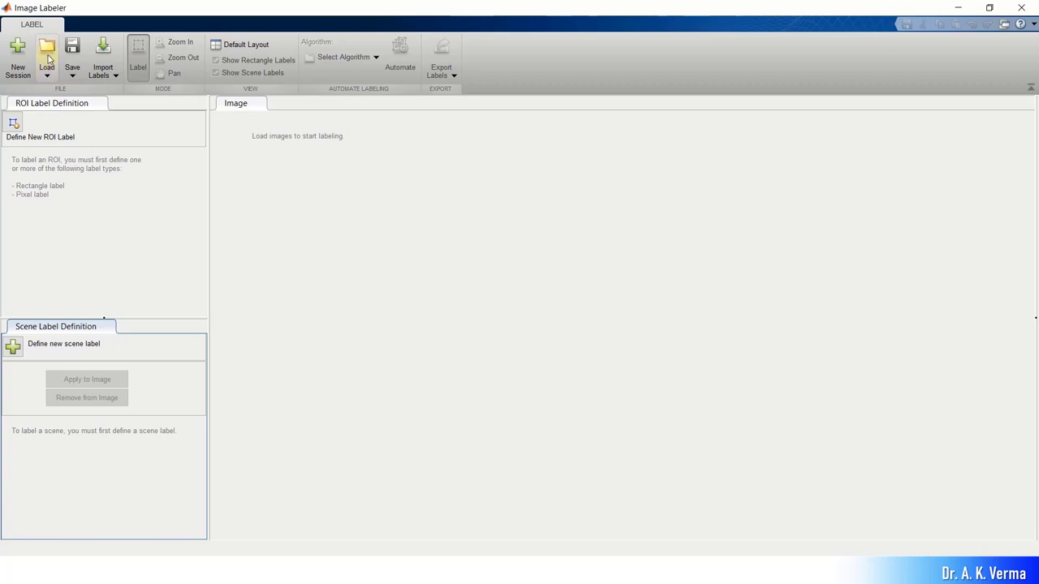
{"action": "left_click", "coordinate": [46, 71]}
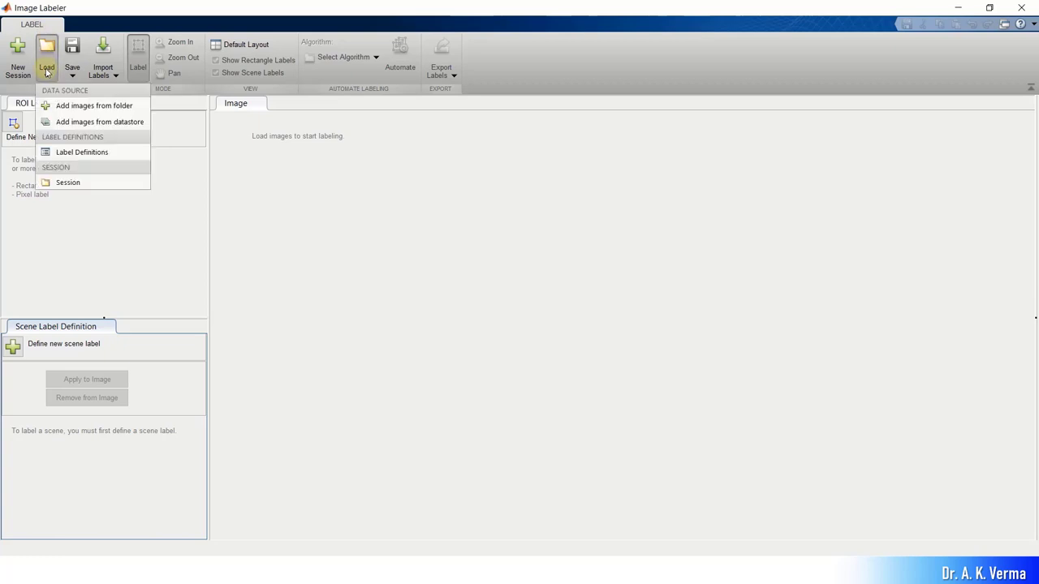
{"action": "left_click", "coordinate": [109, 107]}
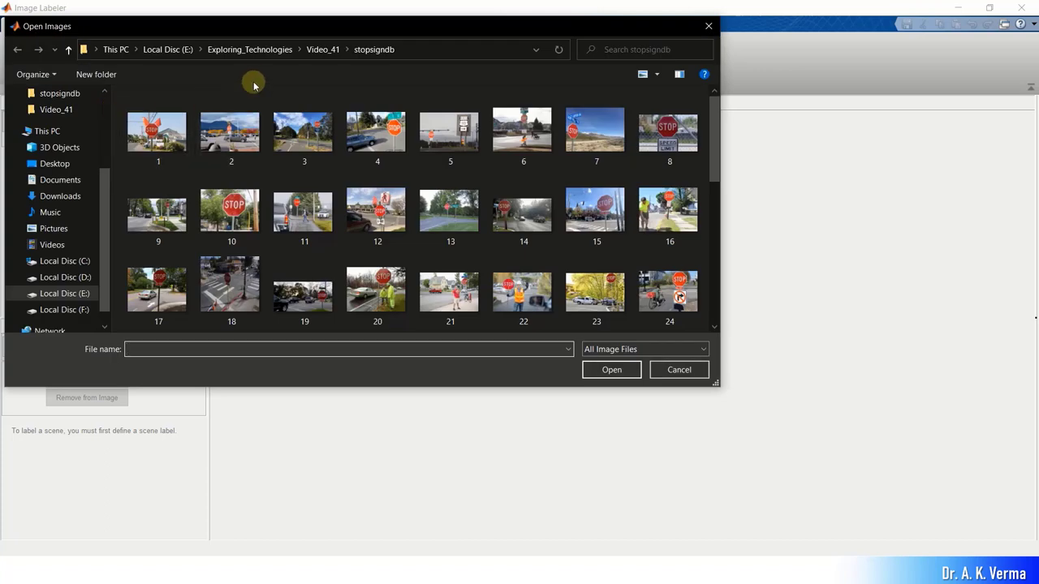
- Go to Video_41 > stopsigndb and select all the stop-sign images with Ctrl+A
{"action": "left_click", "coordinate": [317, 50]}
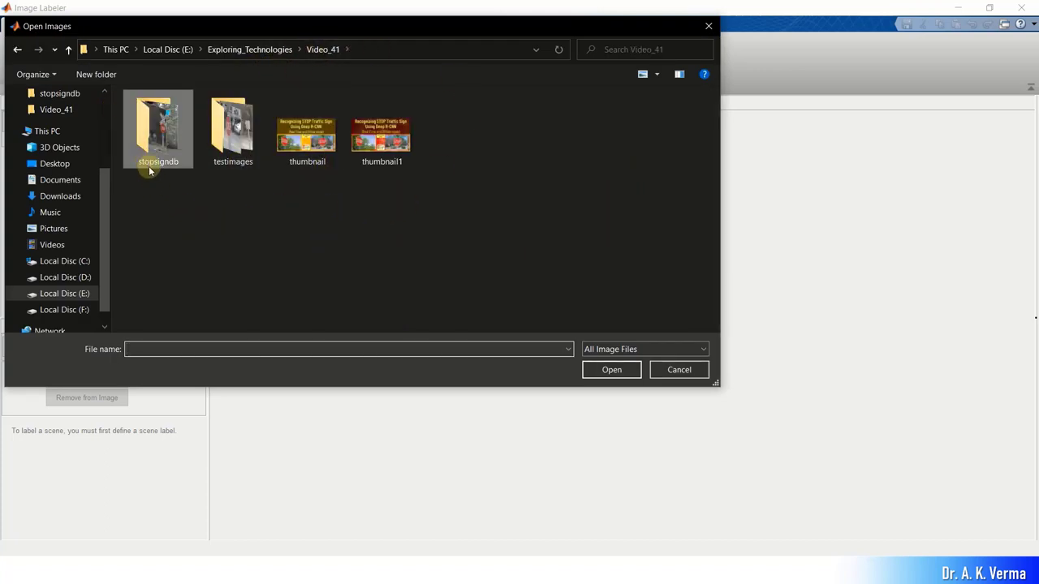
{"action": "left_click", "coordinate": [213, 210]}
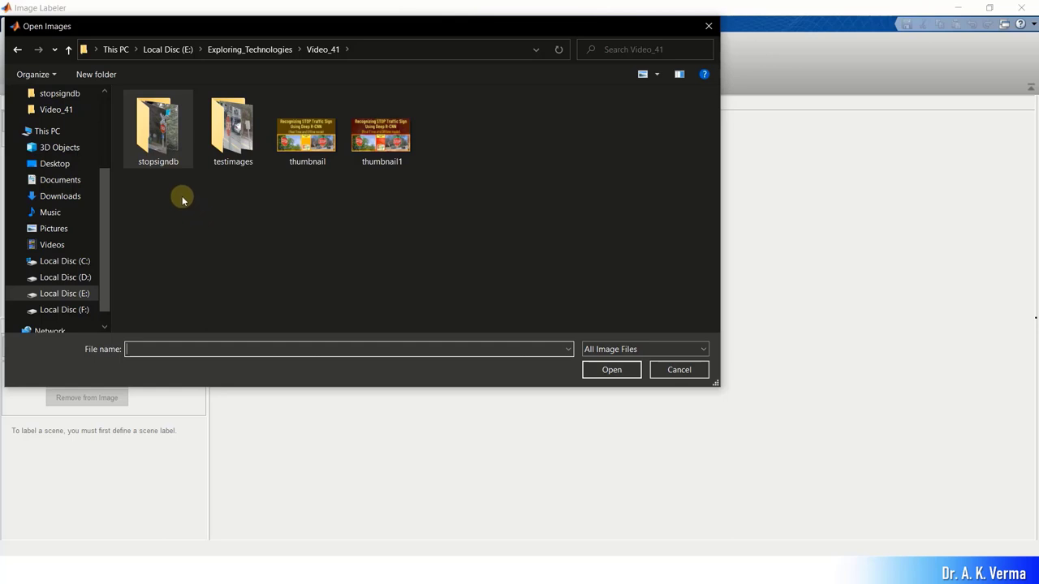
{"action": "double_click", "coordinate": [166, 147]}
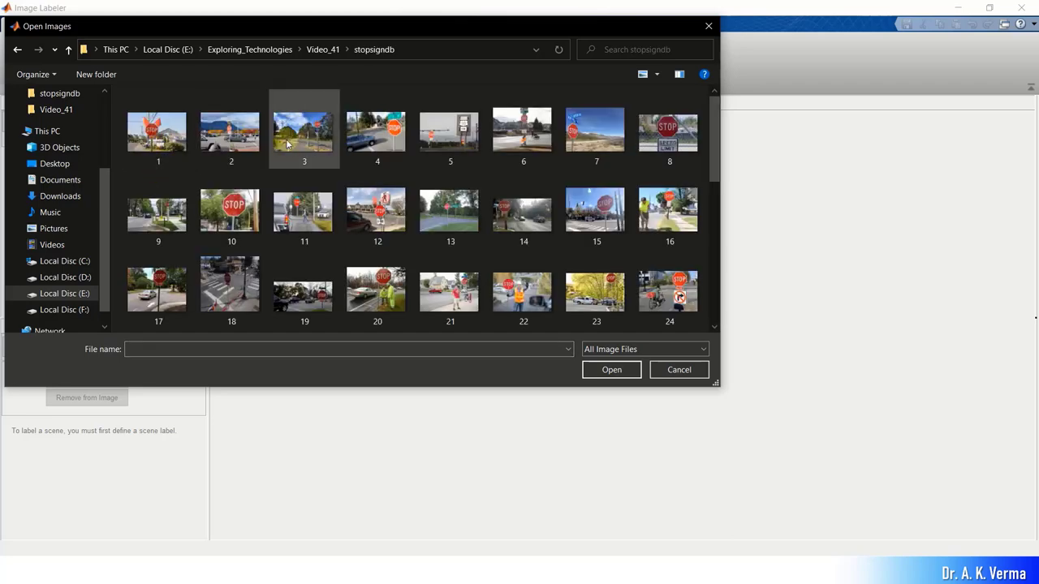
{"action": "scroll", "coordinate": [292, 154], "scroll_direction": "down", "scroll_amount": 5}
{"action": "scroll", "coordinate": [435, 286], "scroll_direction": "up", "scroll_amount": 2}
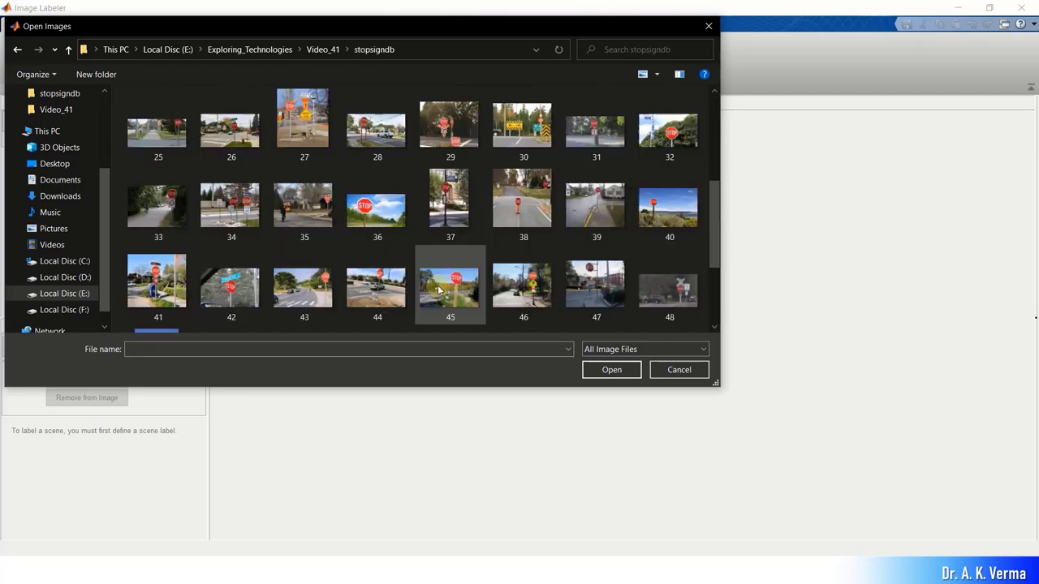
{"action": "scroll", "coordinate": [438, 290], "scroll_direction": "up", "scroll_amount": 3}
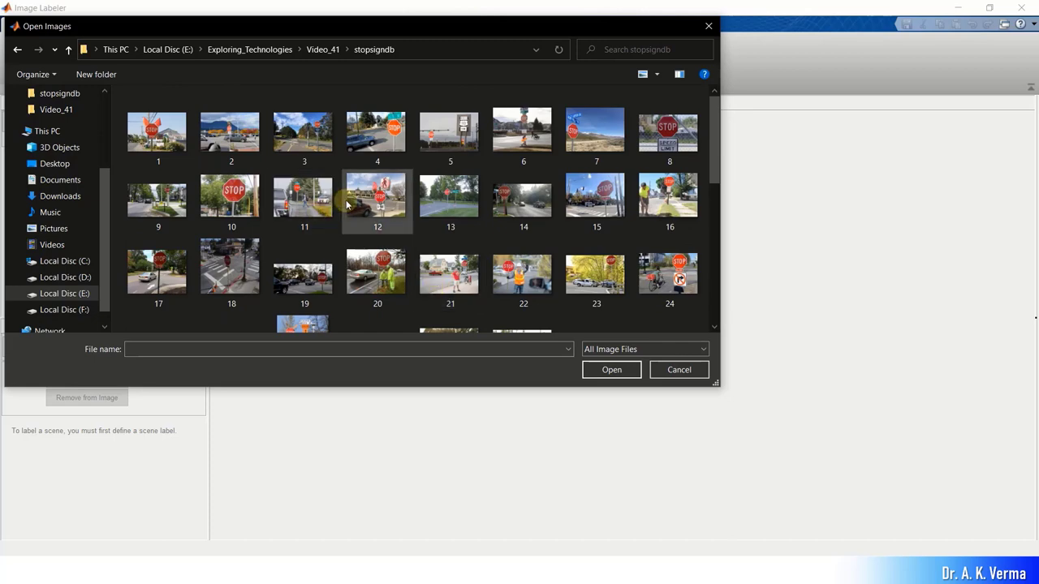
{"action": "scroll", "coordinate": [347, 204], "scroll_direction": "down", "scroll_amount": 1}
{"action": "scroll", "coordinate": [244, 178], "scroll_direction": "up", "scroll_amount": 1}
{"action": "left_click", "coordinate": [158, 139]}
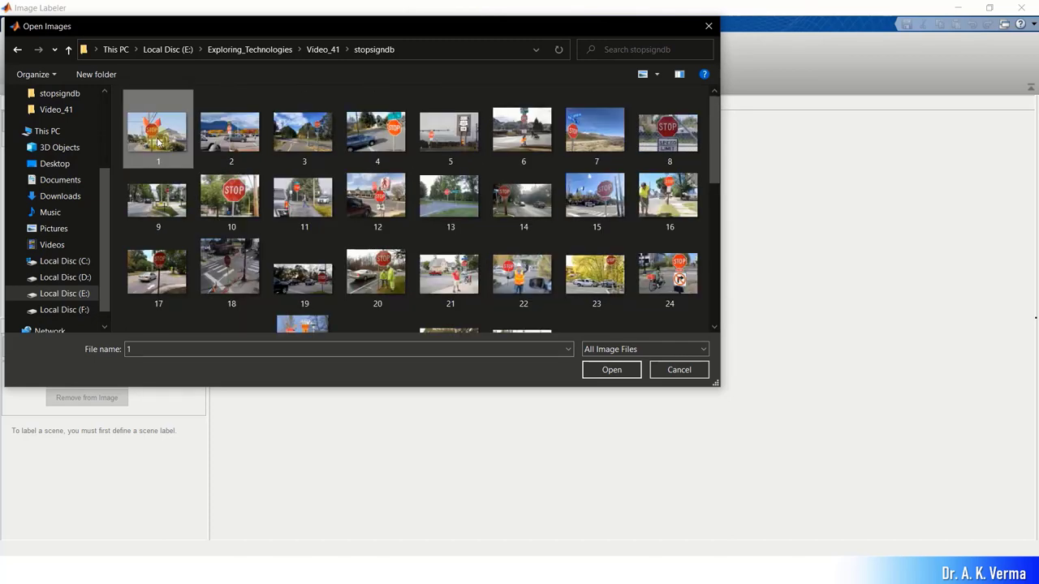
{"action": "key", "text": "ctrl+a"}
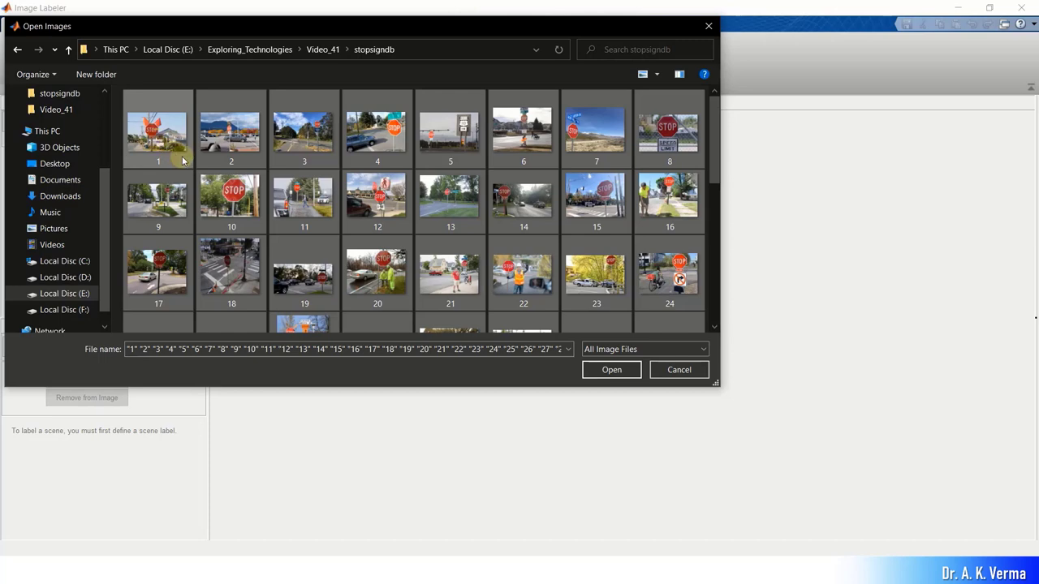
- Load the selected stop-sign images and bring up the Define New ROI Label dialog
{"action": "left_click", "coordinate": [620, 370]}
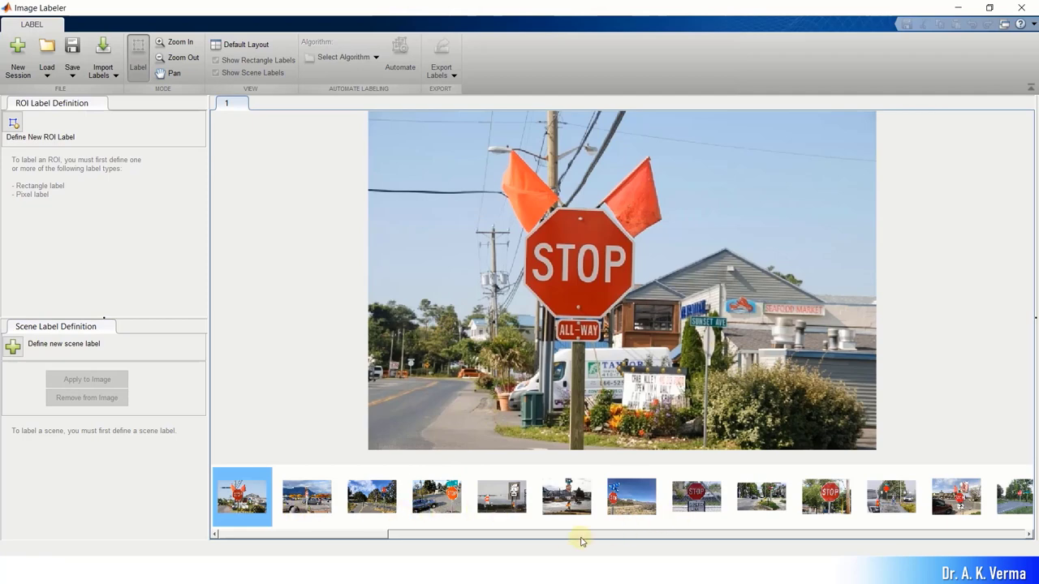
{"action": "left_click_drag", "start_coordinate": [343, 535], "coordinate": [297, 556]}
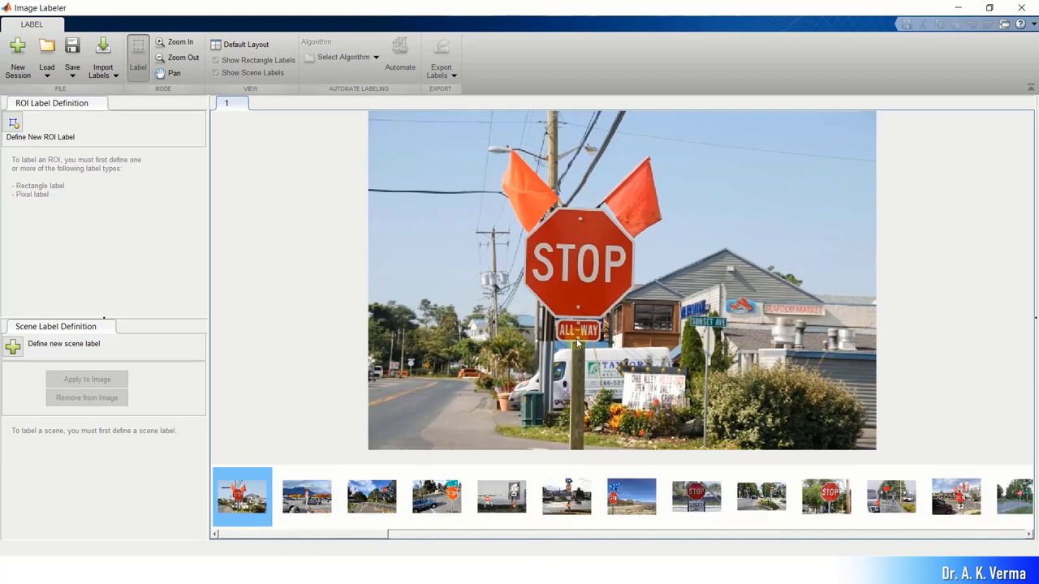
{"action": "left_click", "coordinate": [570, 297]}
{"action": "left_click", "coordinate": [14, 124]}
{"action": "left_click", "coordinate": [17, 124]}
- Name the new Rectangle ROI label 'stopSign' and confirm it with OK
{"action": "left_click", "coordinate": [13, 124]}
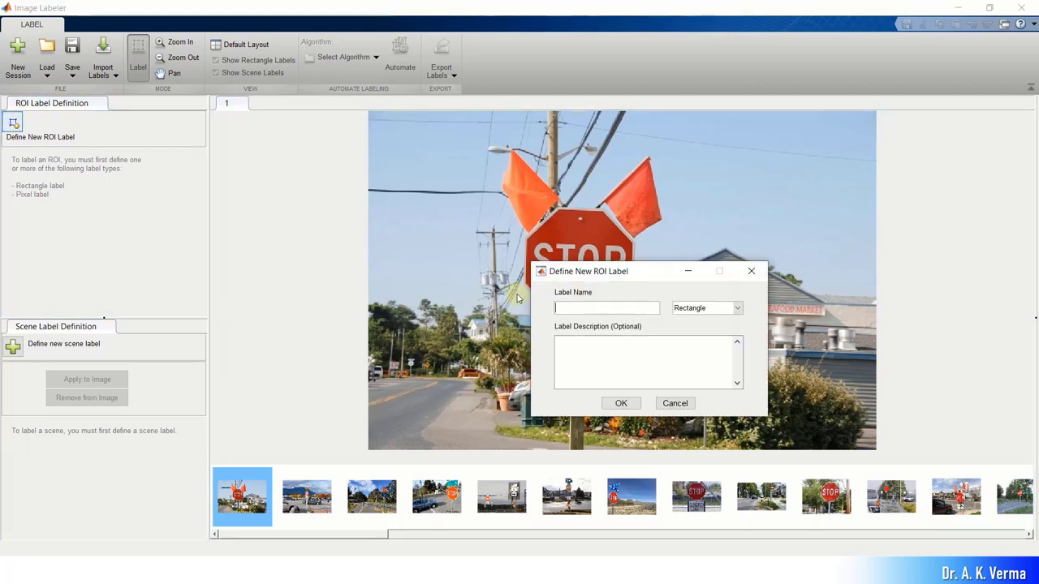
{"action": "left_click_drag", "start_coordinate": [577, 271], "coordinate": [219, 201]}
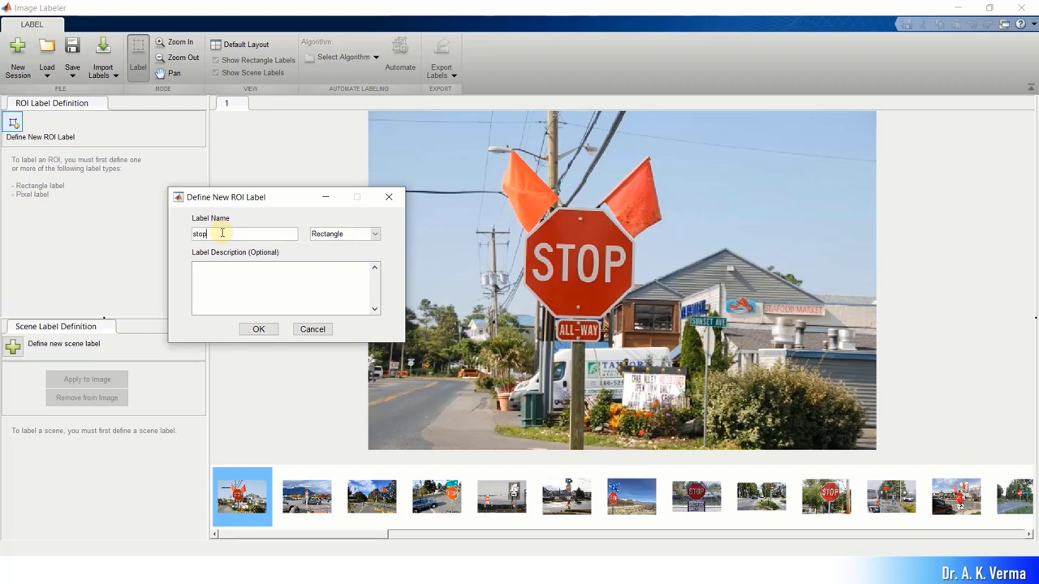
{"action": "type", "text": "n"}
{"action": "left_click_drag", "start_coordinate": [271, 200], "coordinate": [306, 203]}
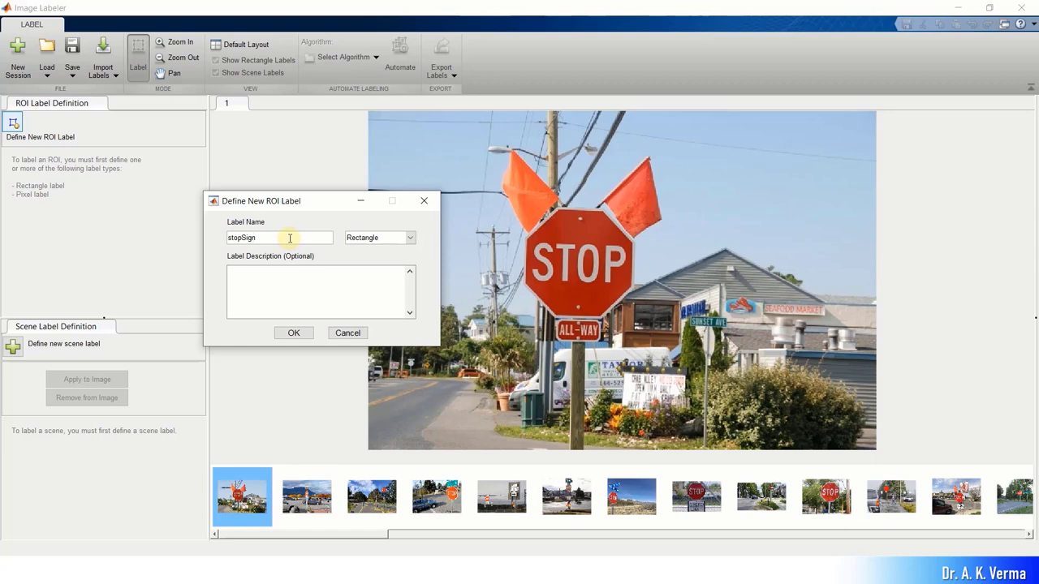
{"action": "left_click", "coordinate": [230, 241]}
{"action": "double_click", "coordinate": [263, 236]}
{"action": "left_click", "coordinate": [262, 240]}
{"action": "left_click_drag", "start_coordinate": [300, 201], "coordinate": [333, 203]}
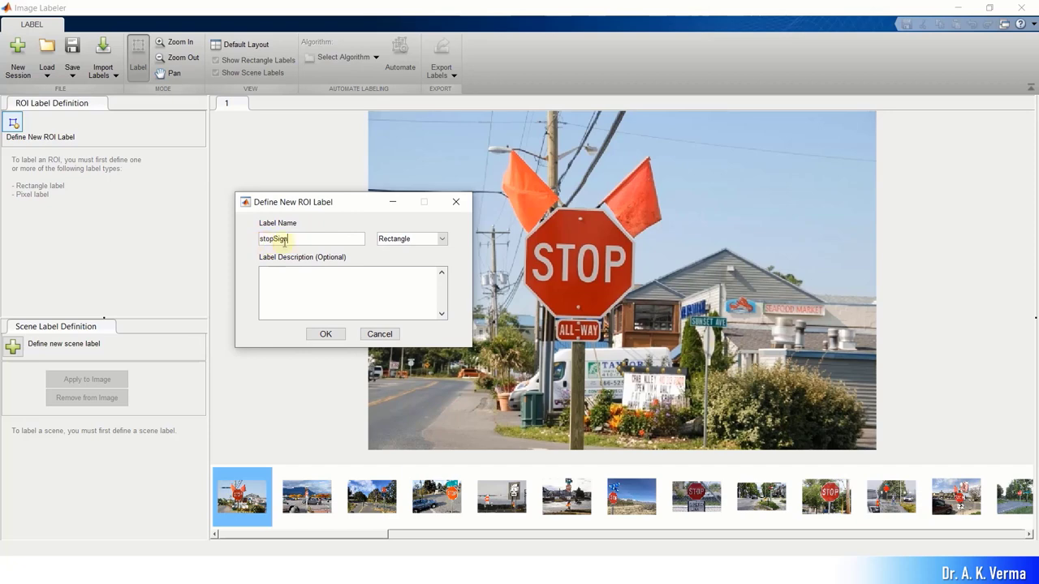
{"action": "left_click_drag", "start_coordinate": [288, 238], "coordinate": [260, 239]}
{"action": "left_click", "coordinate": [274, 239]}
{"action": "left_click", "coordinate": [325, 334]}
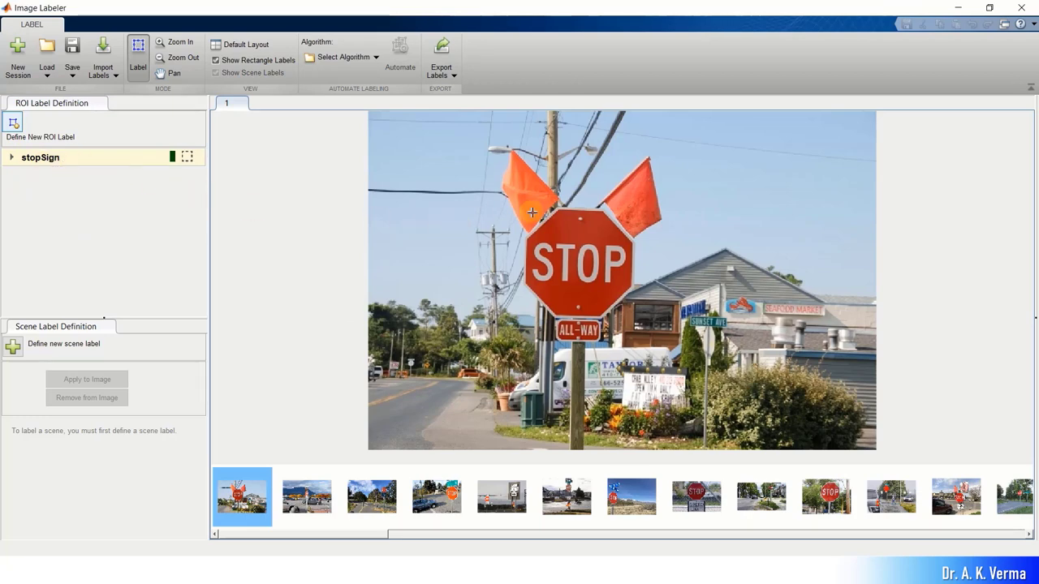
- Draw stopSign boxes around the stop signs in images 1, 2, 3 and 4
{"action": "mouse_move", "coordinate": [523, 202]}
{"action": "left_mouse_down"}
{"action": "mouse_move", "coordinate": [553, 244]}
{"action": "mouse_move", "coordinate": [638, 319]}
{"action": "left_mouse_up"}
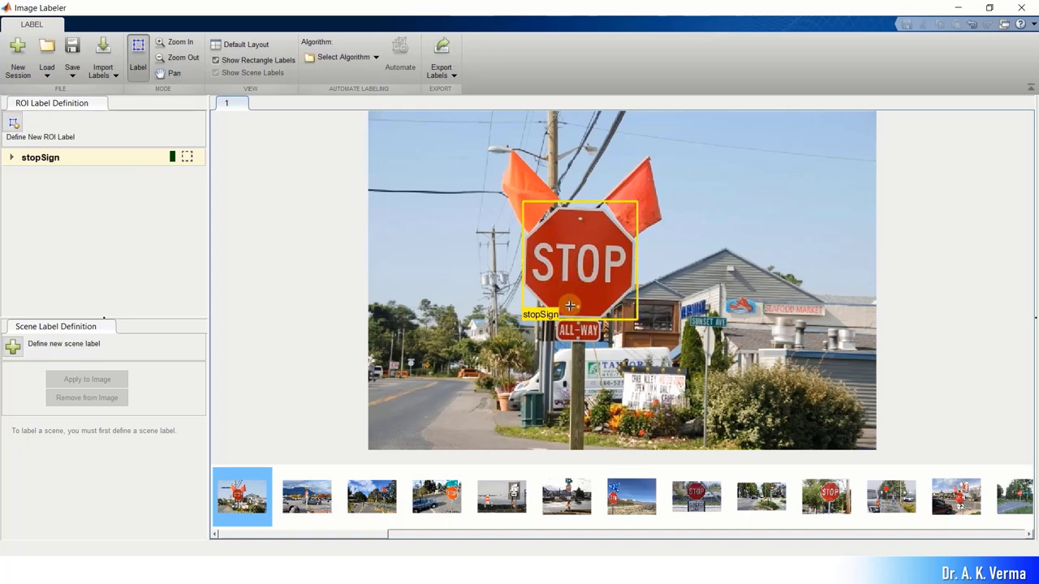
{"action": "left_click", "coordinate": [299, 499]}
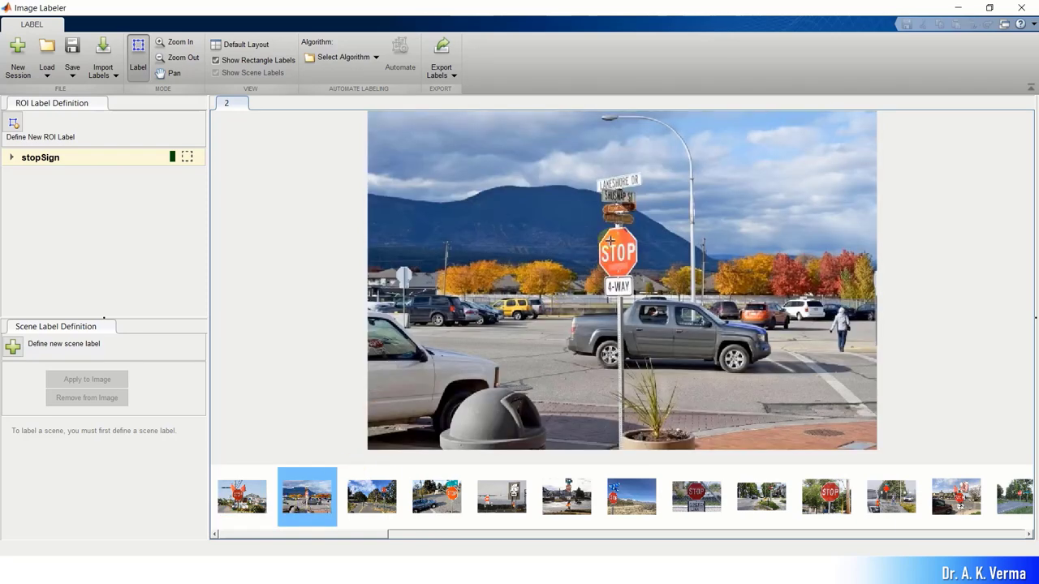
{"action": "left_click_drag", "start_coordinate": [591, 222], "coordinate": [642, 279]}
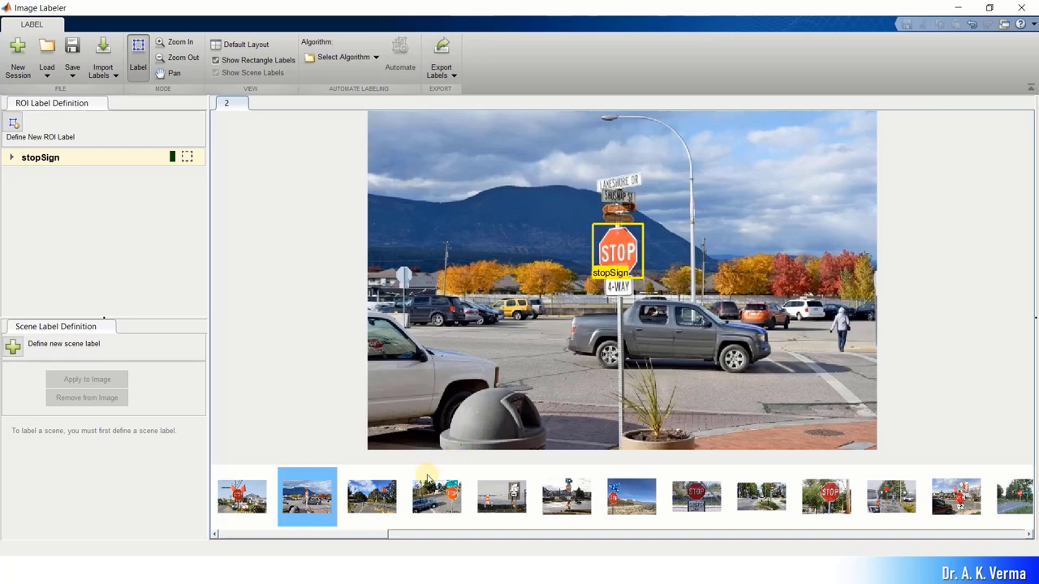
{"action": "left_click", "coordinate": [372, 492]}
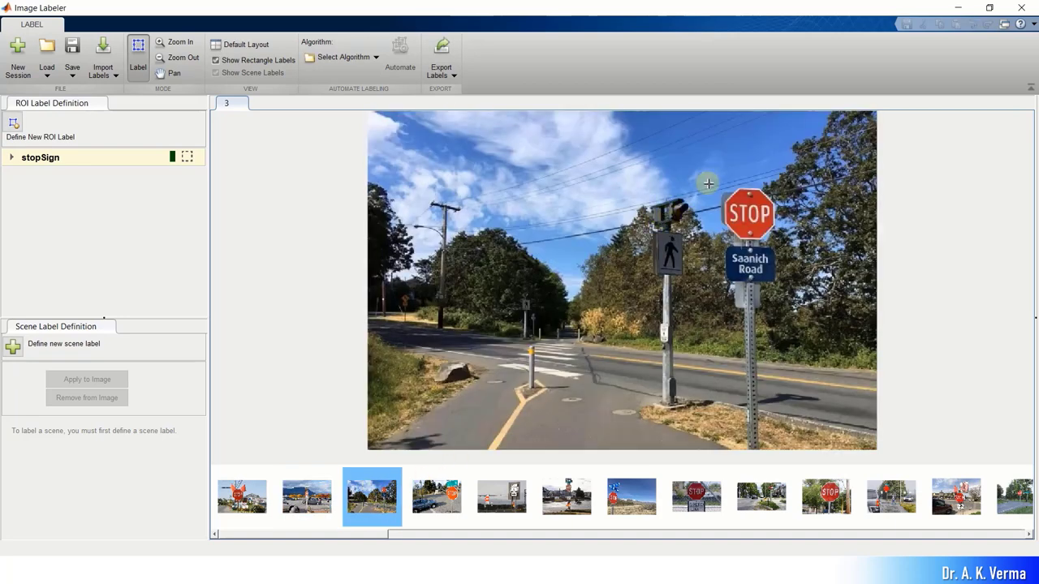
{"action": "left_click_drag", "start_coordinate": [719, 180], "coordinate": [777, 243]}
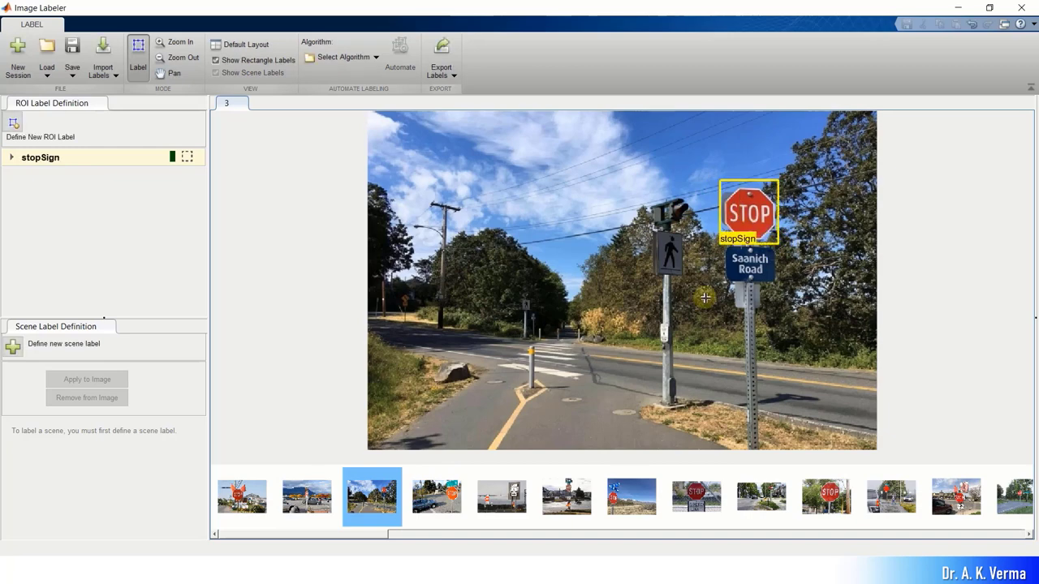
{"action": "left_click", "coordinate": [450, 490]}
{"action": "left_click_drag", "start_coordinate": [721, 177], "coordinate": [847, 323]}
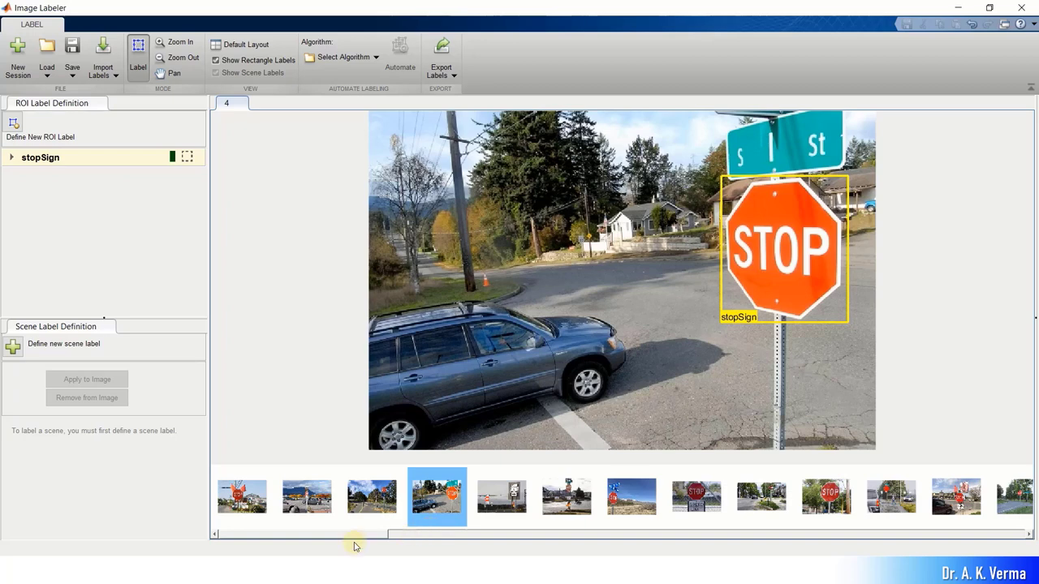
{"action": "mouse_move", "coordinate": [352, 538]}
{"action": "left_mouse_down"}
{"action": "mouse_move", "coordinate": [366, 528]}
{"action": "mouse_move", "coordinate": [524, 527]}
{"action": "mouse_move", "coordinate": [441, 547]}
{"action": "mouse_move", "coordinate": [406, 538]}
{"action": "mouse_move", "coordinate": [339, 547]}
{"action": "left_mouse_up"}
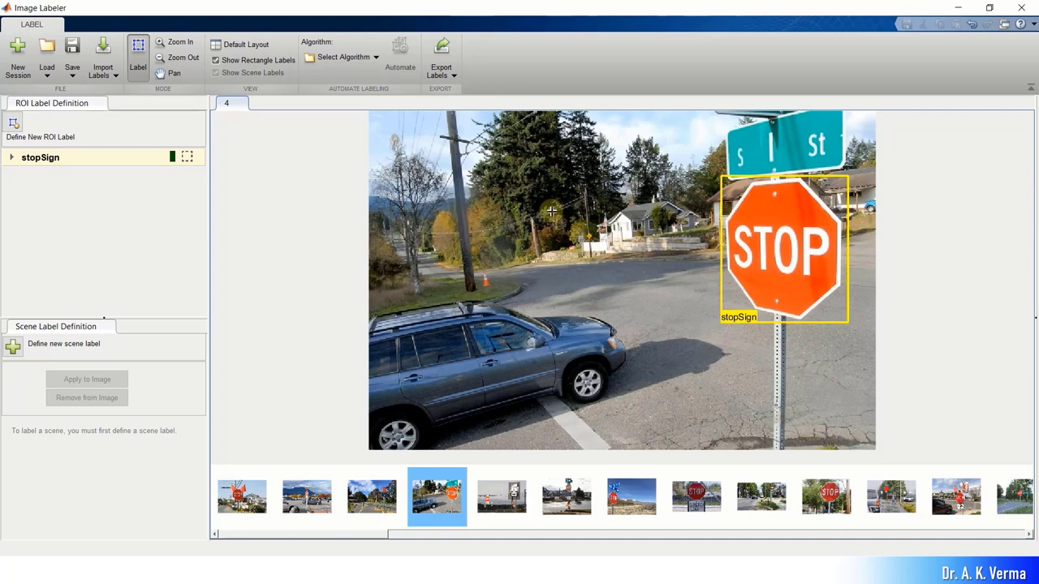
- Export the labels to the workspace in table format as the variable stopSigns
{"action": "left_click", "coordinate": [444, 54]}
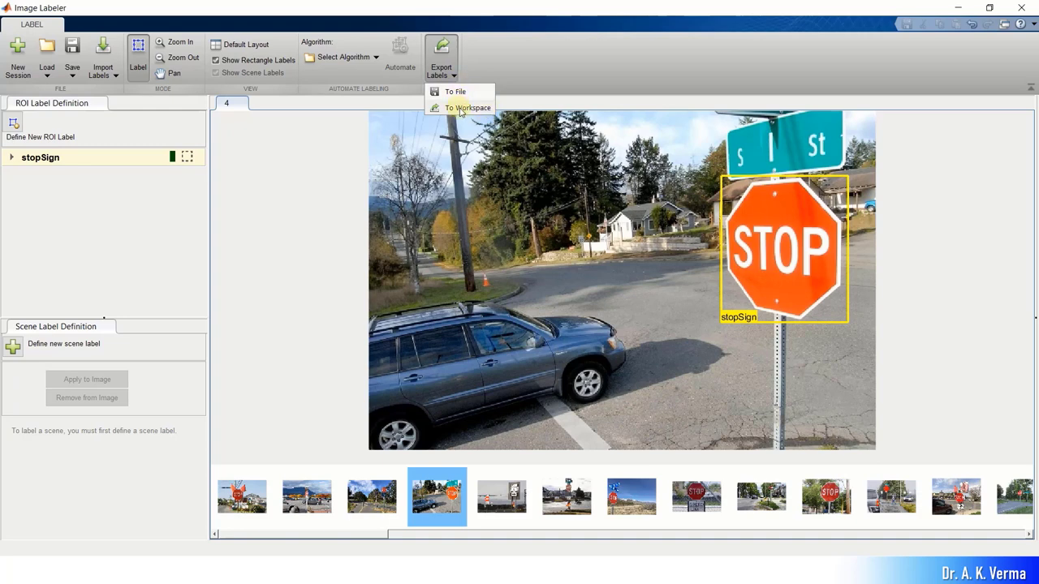
{"action": "left_click", "coordinate": [460, 109]}
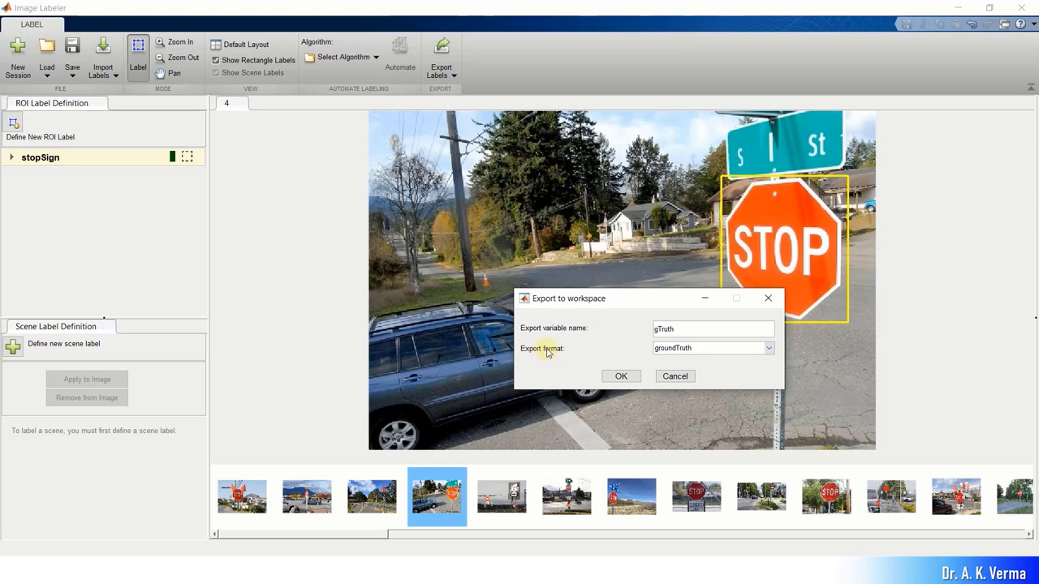
{"action": "left_click", "coordinate": [769, 350]}
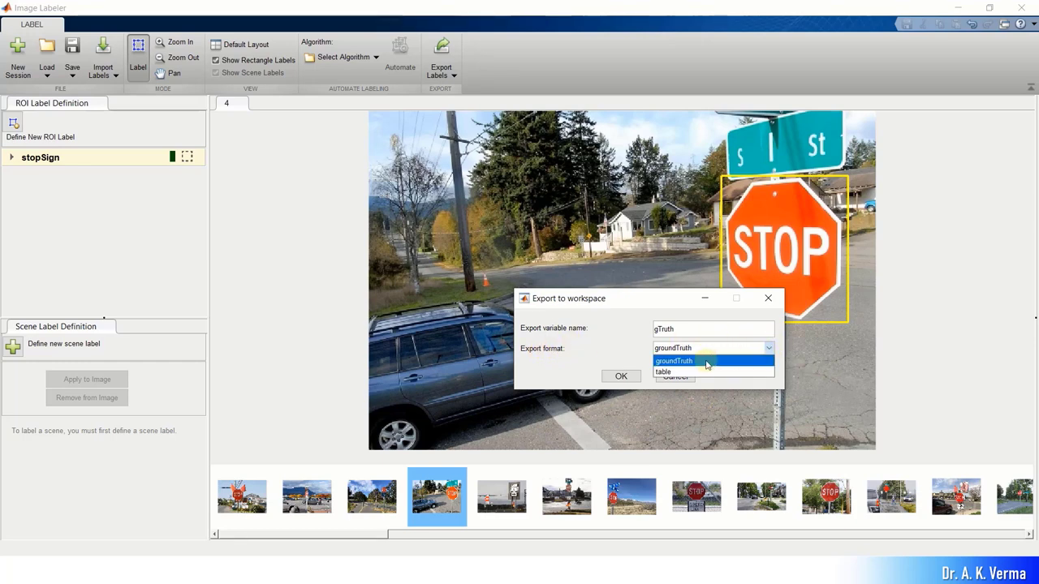
{"action": "left_click", "coordinate": [664, 372]}
{"action": "left_click", "coordinate": [685, 329]}
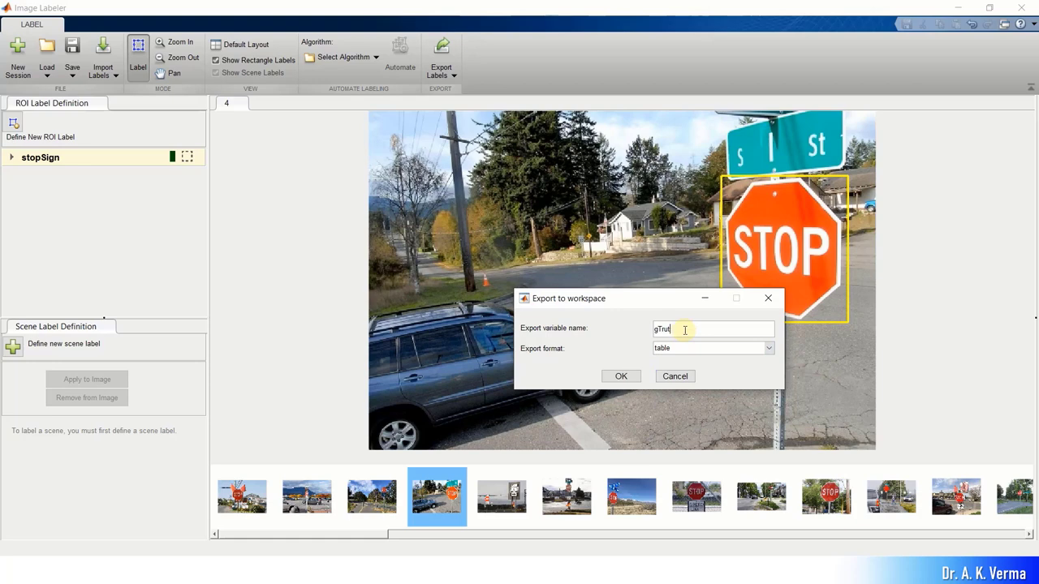
{"action": "key", "text": "BackSpace"}
{"action": "key", "text": "BackSpace"}
{"action": "key", "text": "BackSpace"}
{"action": "key", "text": "BackSpace"}
{"action": "key", "text": "BackSpace"}
{"action": "type", "text": "stopSig"}
{"action": "left_click_drag", "start_coordinate": [667, 299], "coordinate": [645, 292]}
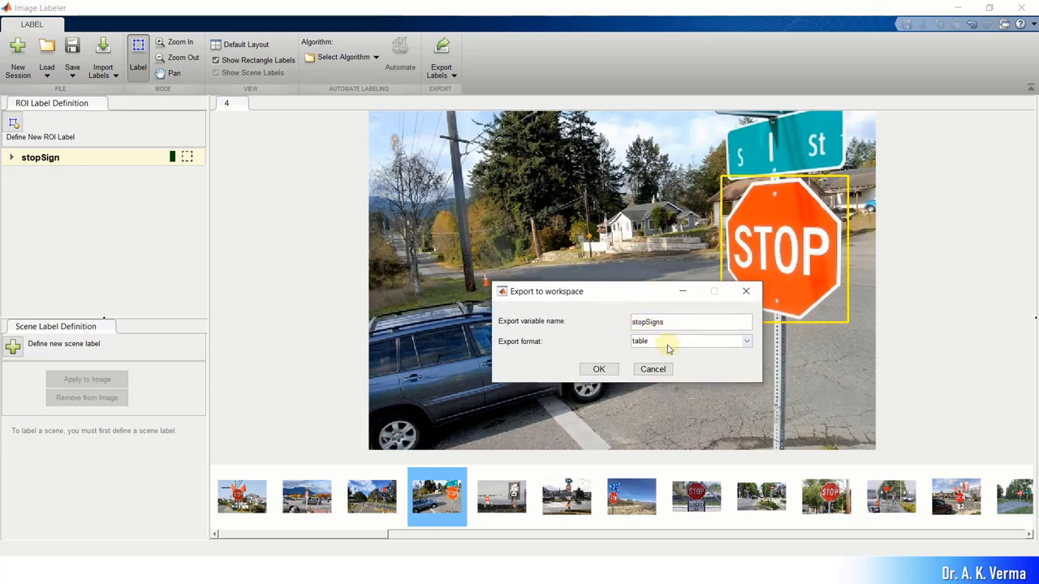
{"action": "left_click", "coordinate": [608, 370]}
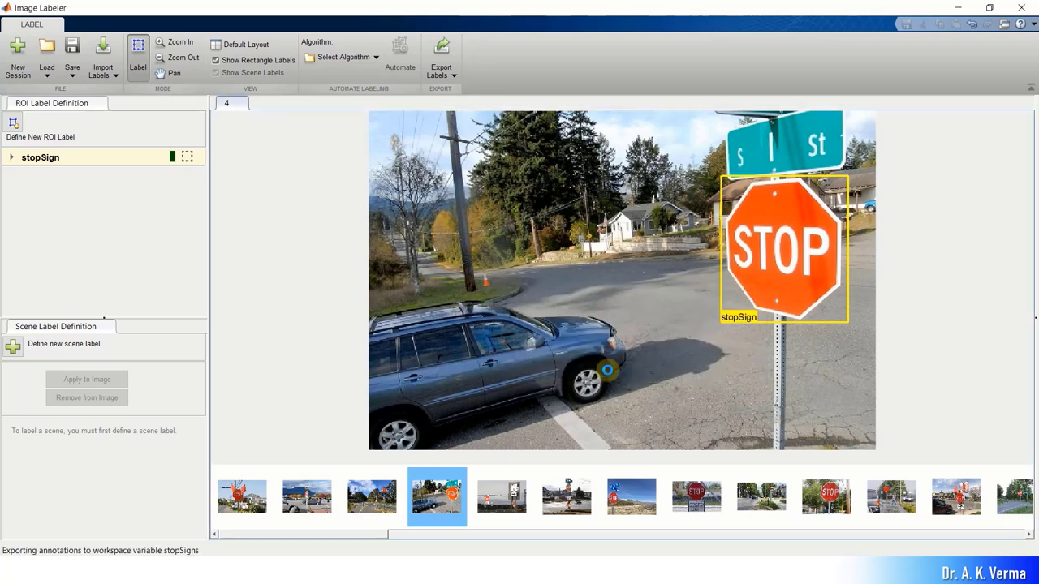
- Minimize Image Labeler and check that stopSigns is a 60x2 table in the Workspace
{"action": "left_click", "coordinate": [957, 10]}
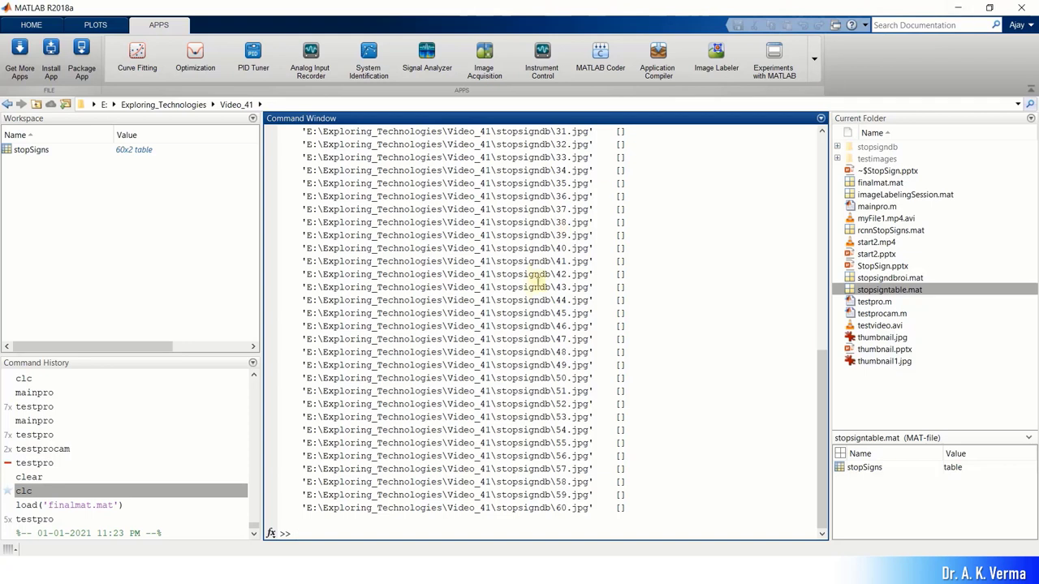
{"action": "left_click", "coordinate": [24, 150]}
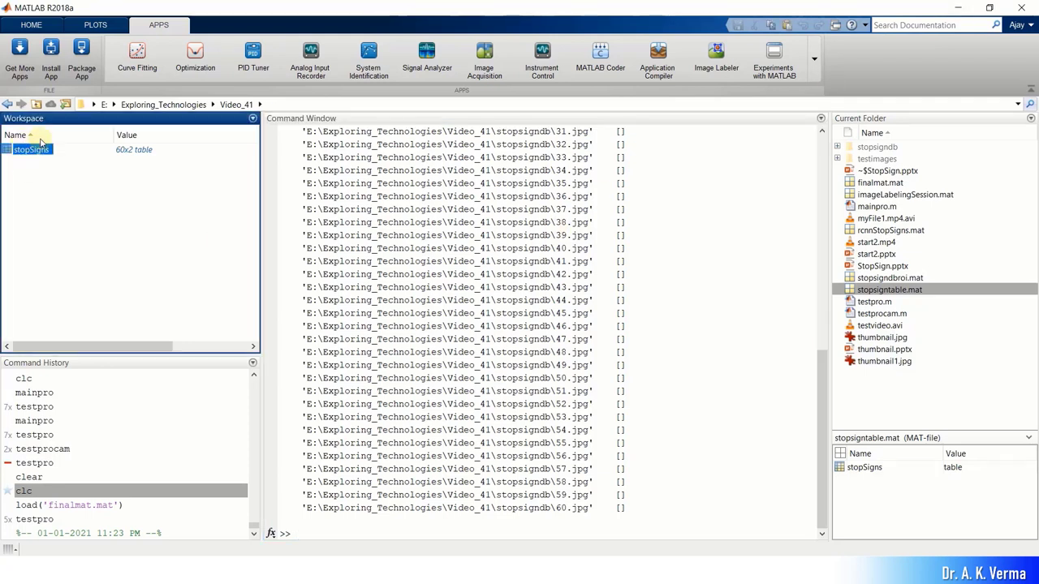
{"action": "left_click", "coordinate": [136, 152]}
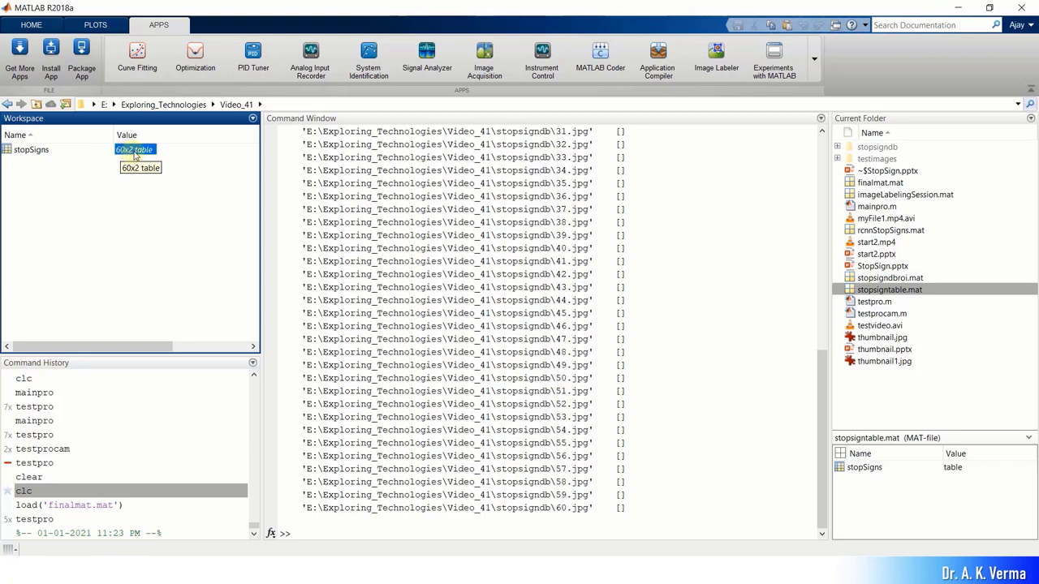
- Open stopSigns in the Variables editor and widen the imageFilename and stopSign columns
{"action": "double_click", "coordinate": [32, 154]}
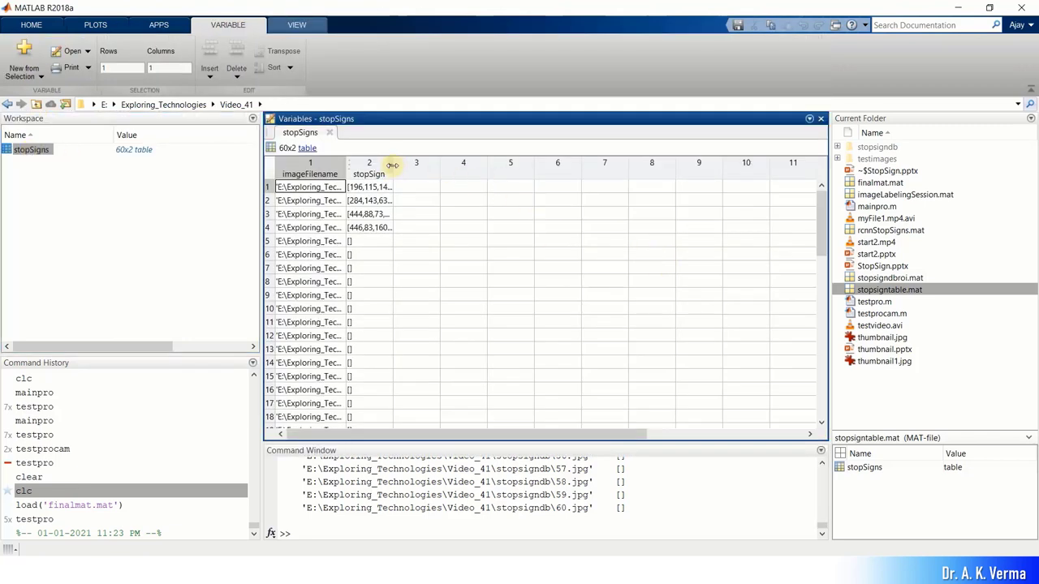
{"action": "left_click_drag", "start_coordinate": [393, 166], "coordinate": [490, 180]}
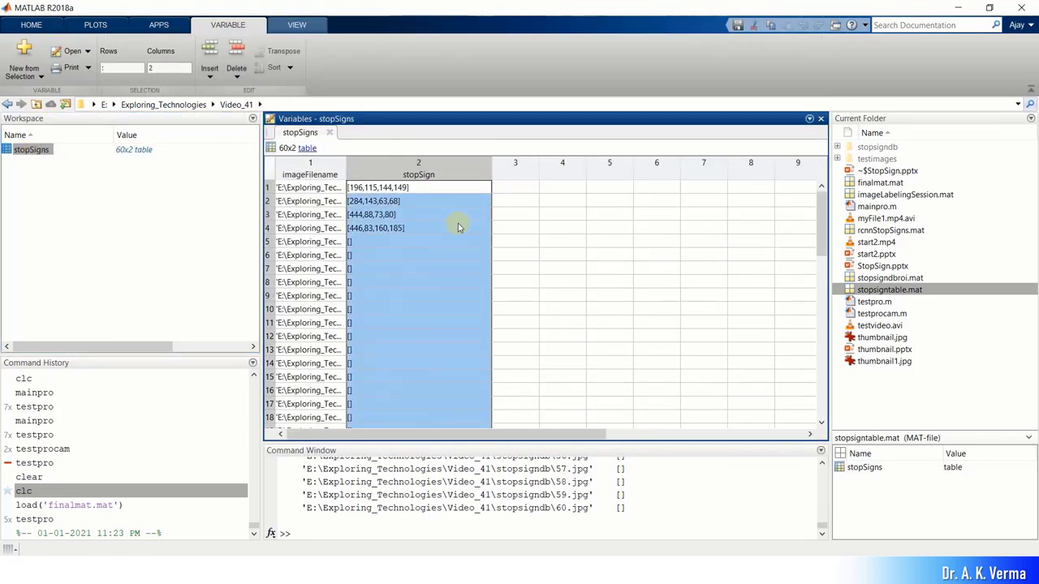
{"action": "double_click", "coordinate": [347, 163]}
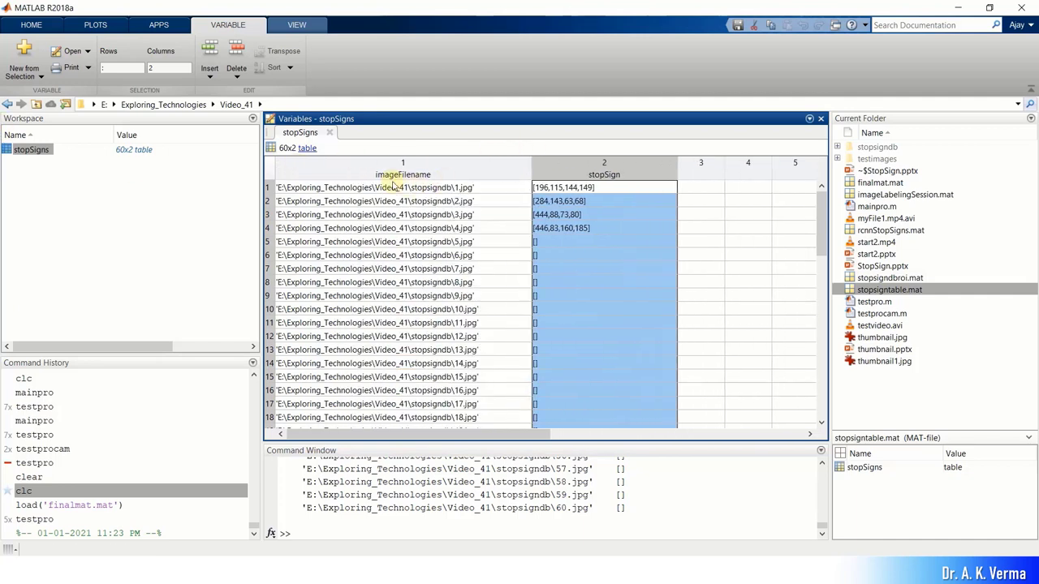
- Inspect the first file path and the box coordinates in rows 1–4, then scroll the table
{"action": "left_click", "coordinate": [395, 187]}
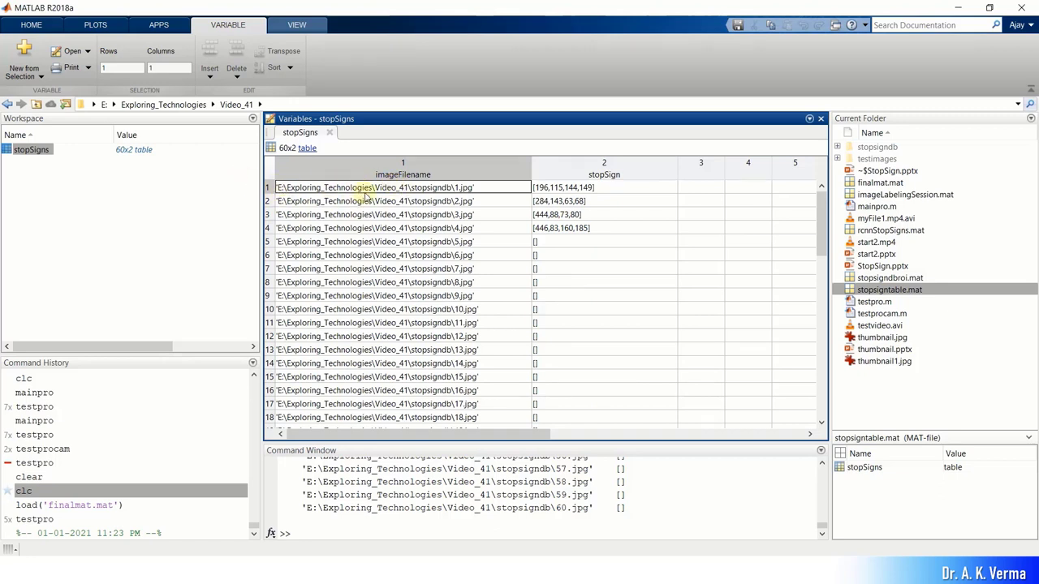
{"action": "left_click", "coordinate": [565, 188]}
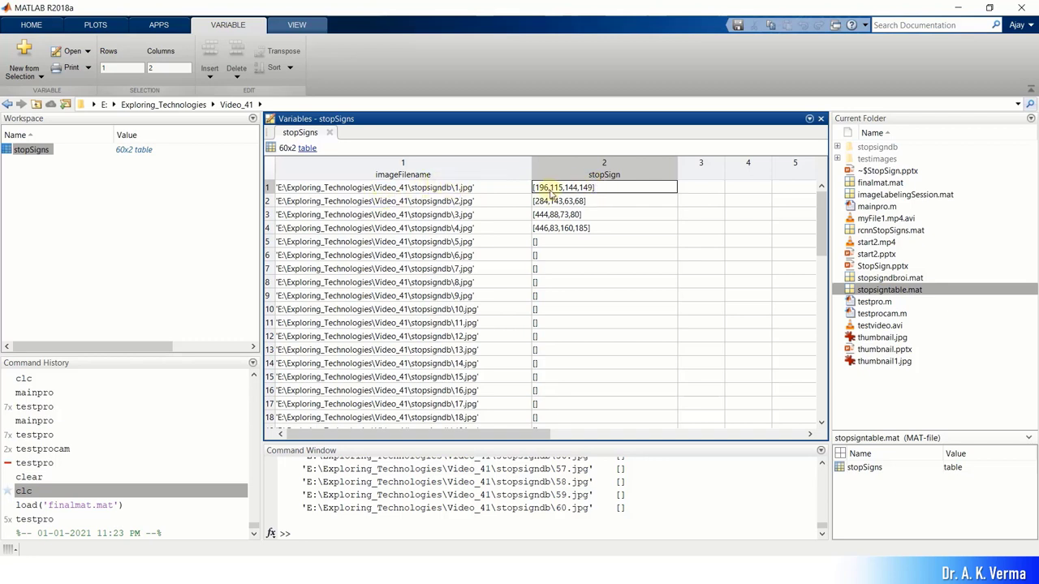
{"action": "left_click", "coordinate": [578, 204]}
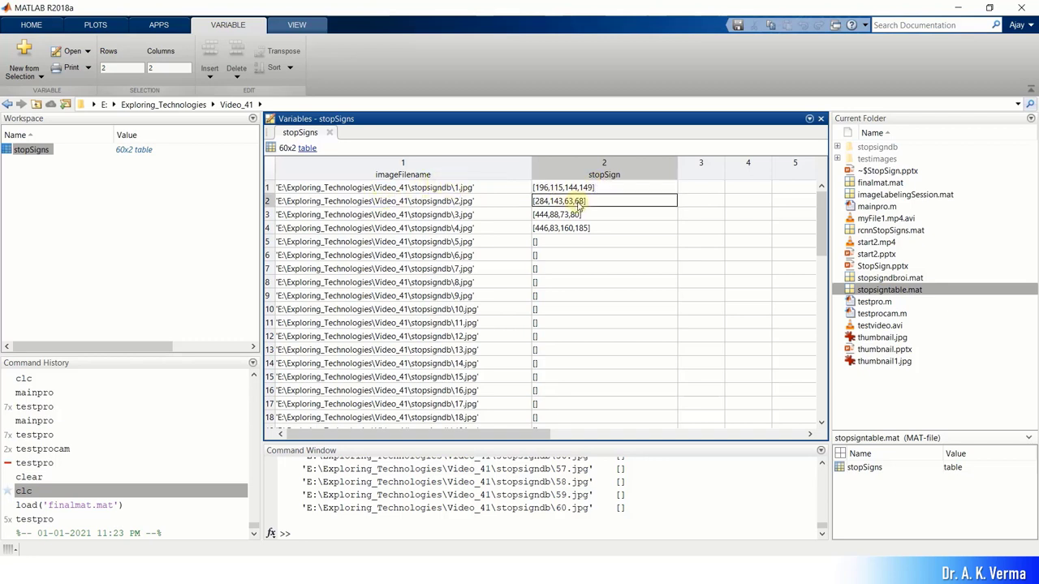
{"action": "left_click", "coordinate": [580, 215]}
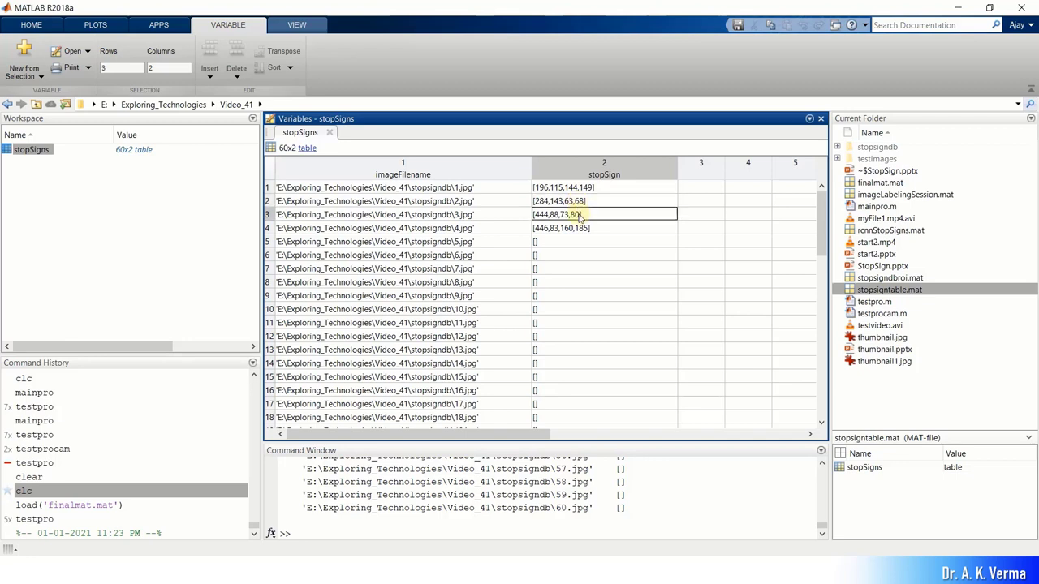
{"action": "left_click", "coordinate": [587, 230]}
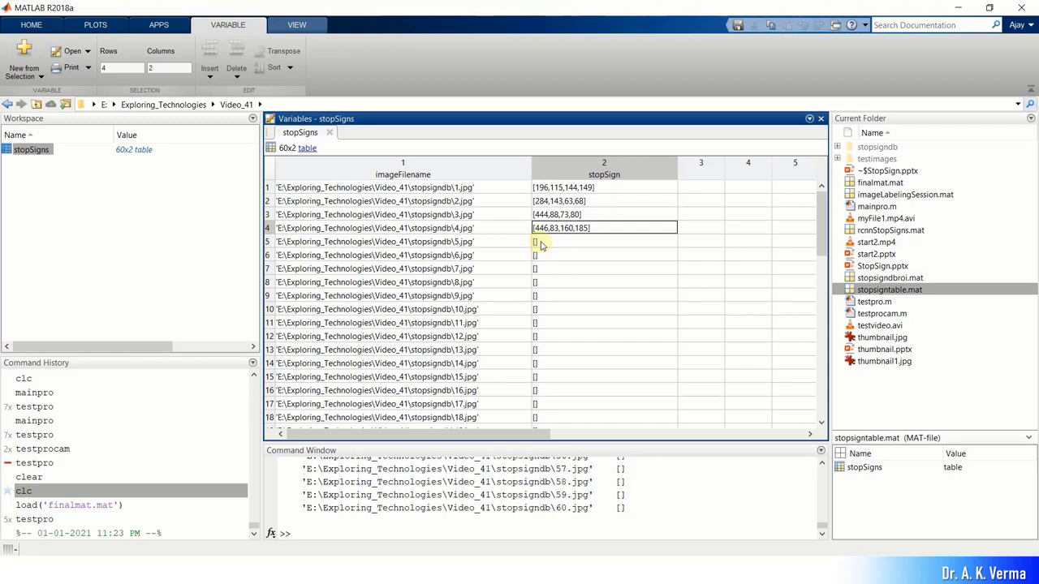
{"action": "scroll", "coordinate": [591, 332], "scroll_direction": "down", "scroll_amount": 8}
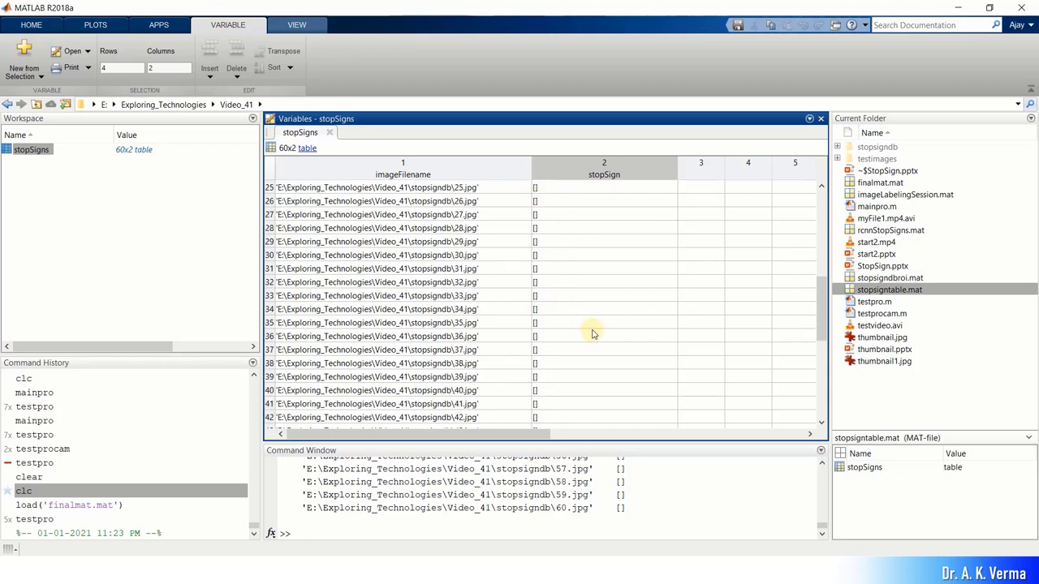
{"action": "scroll", "coordinate": [592, 331], "scroll_direction": "down", "scroll_amount": 7}
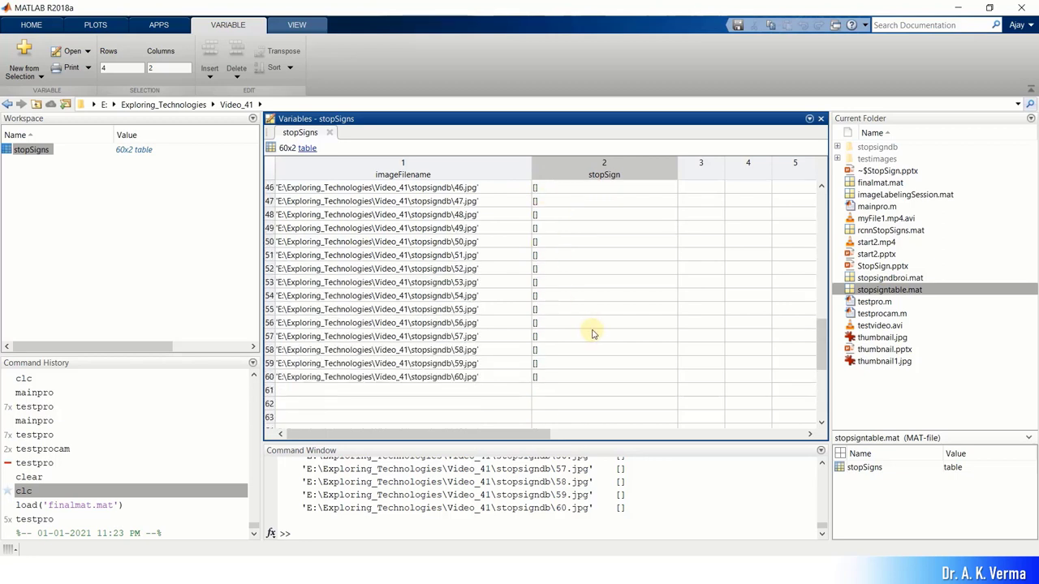
{"action": "scroll", "coordinate": [592, 332], "scroll_direction": "up", "scroll_amount": 15}
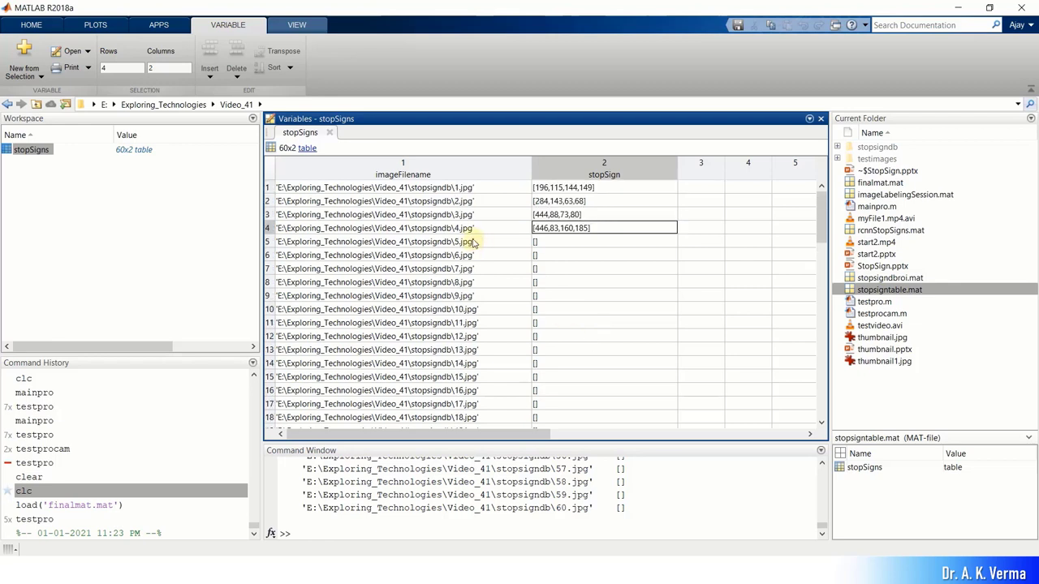
{"action": "scroll", "coordinate": [487, 284], "scroll_direction": "down", "scroll_amount": 3}
{"action": "scroll", "coordinate": [467, 288], "scroll_direction": "up", "scroll_amount": 2}
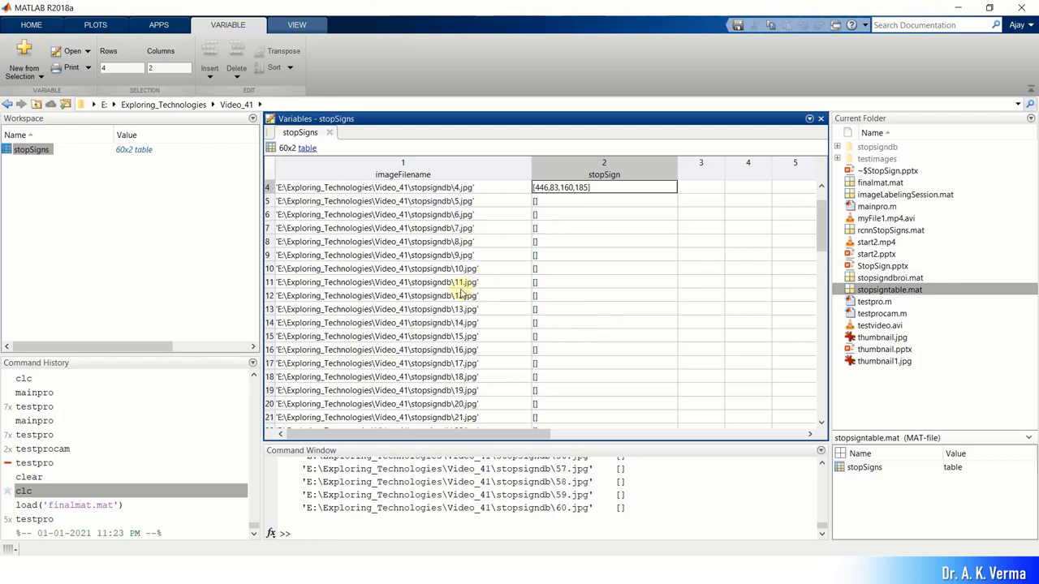
{"action": "left_click", "coordinate": [21, 176]}
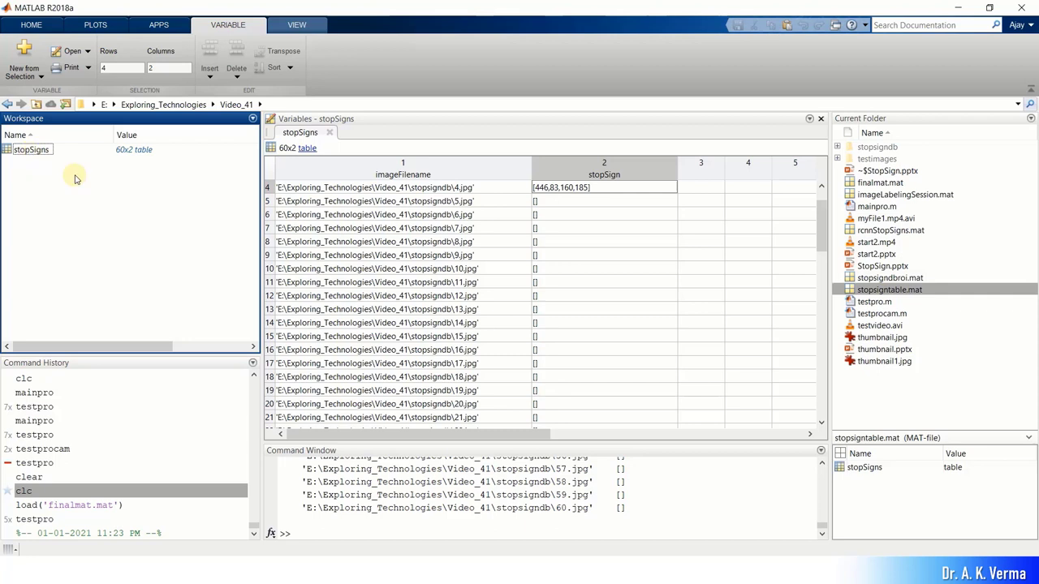
{"action": "left_click", "coordinate": [33, 152]}
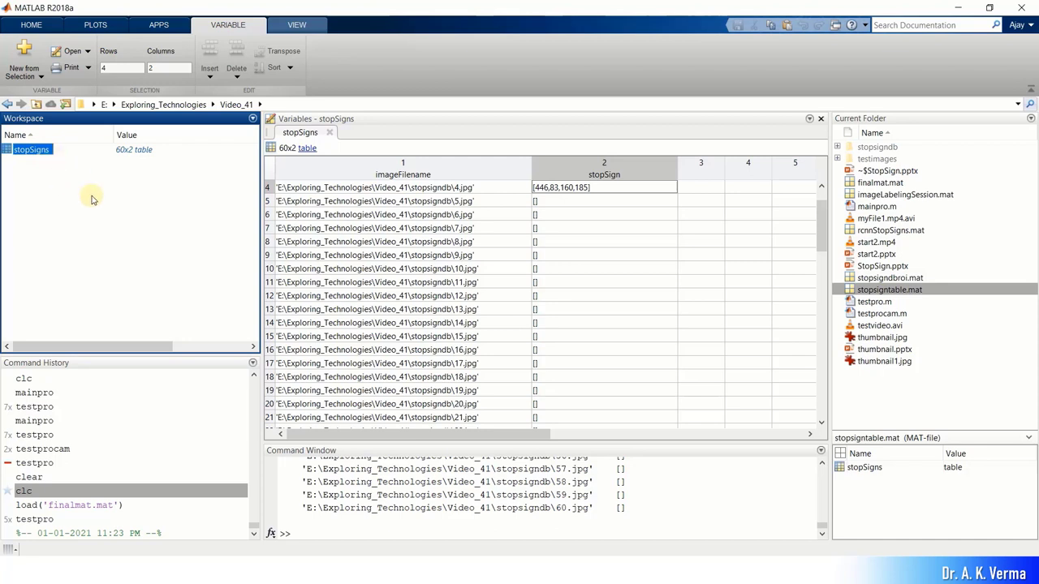
{"action": "left_click", "coordinate": [46, 27]}
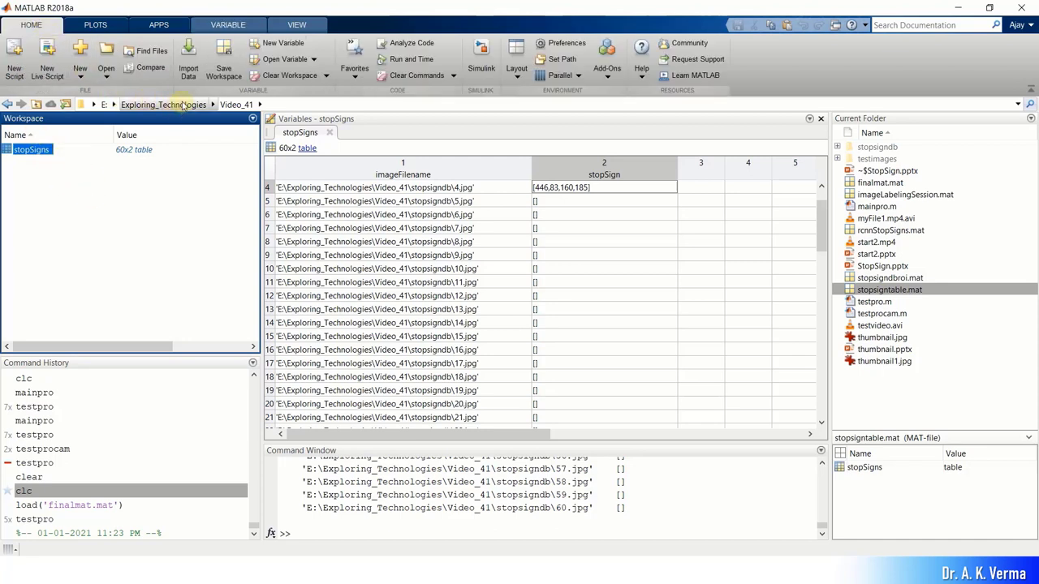
{"action": "left_click", "coordinate": [224, 68]}
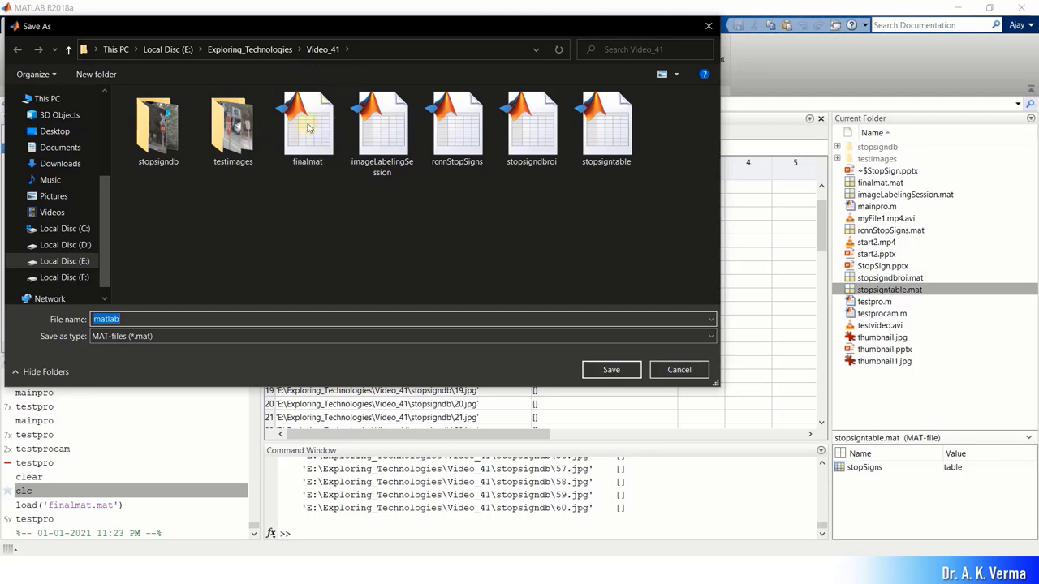
{"action": "left_click", "coordinate": [128, 321]}
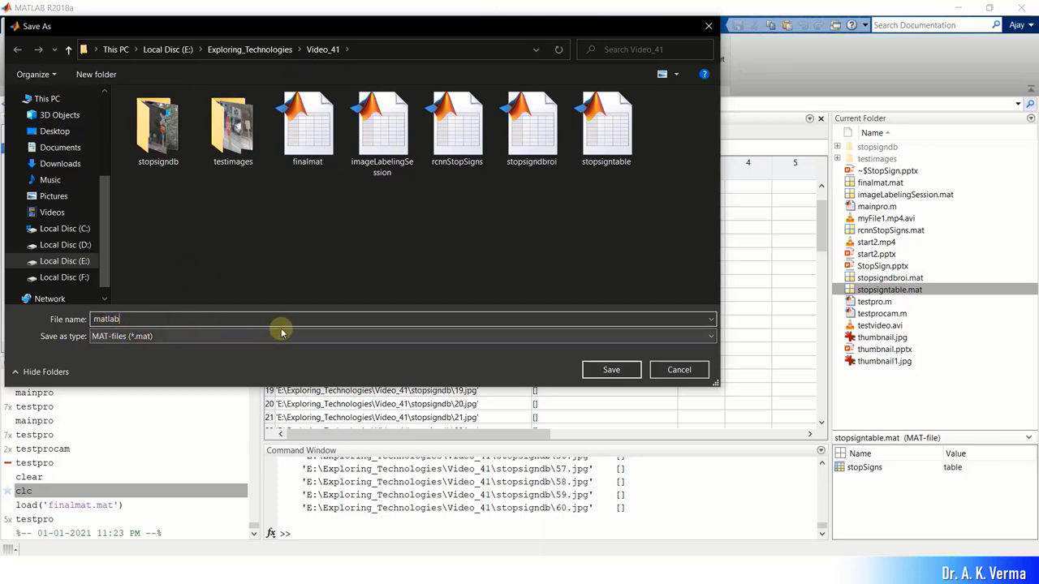
{"action": "left_click", "coordinate": [686, 375]}
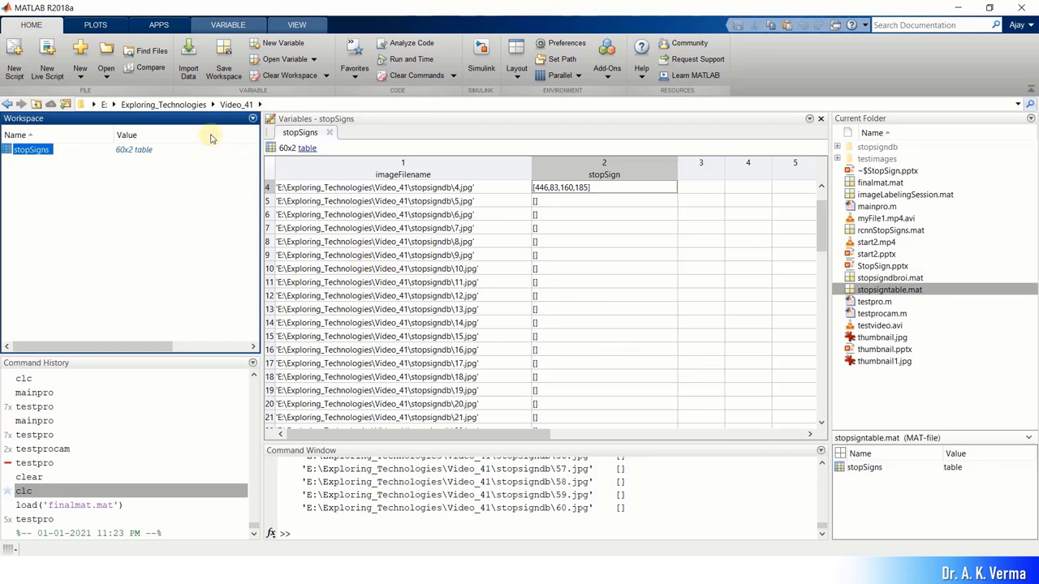
- Rerun clear and clc from Command History to empty the workspace and Command Window
{"action": "left_click", "coordinate": [323, 521]}
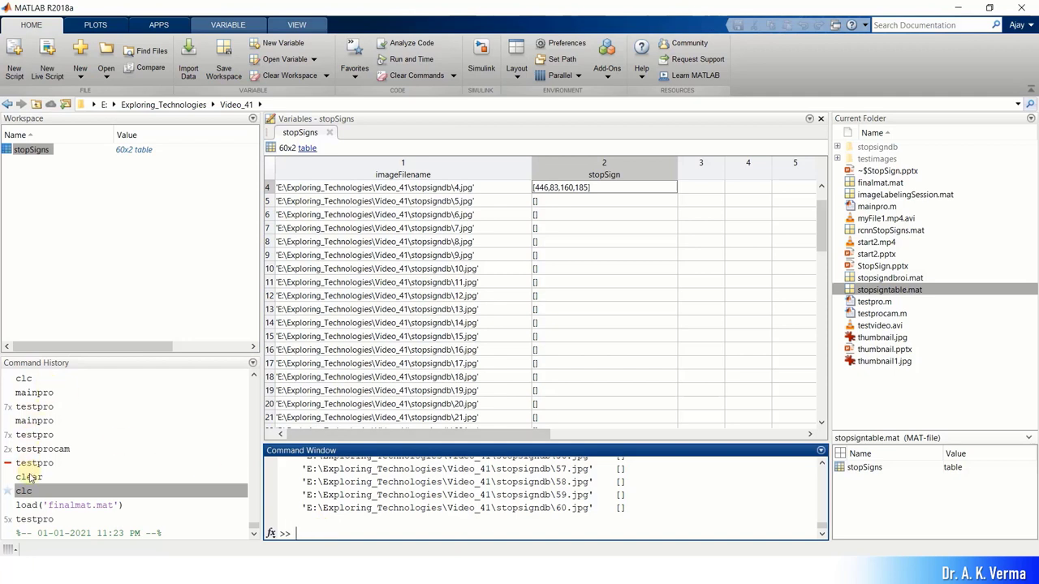
{"action": "double_click", "coordinate": [29, 477]}
{"action": "double_click", "coordinate": [37, 490]}
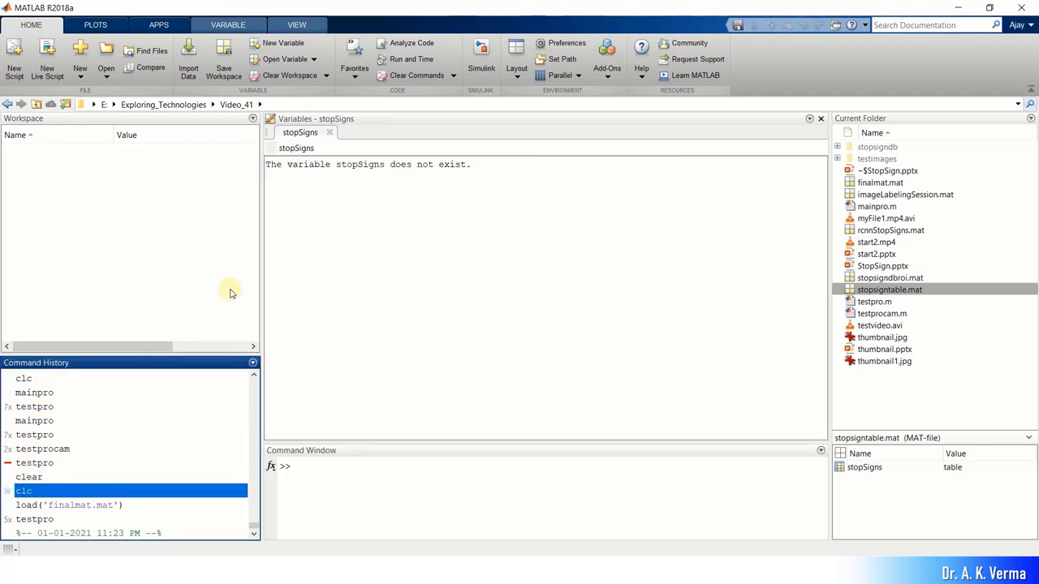
- Close the stopSigns Variables editor tab and select stopsigntable.mat in Current Folder
{"action": "left_click", "coordinate": [330, 133]}
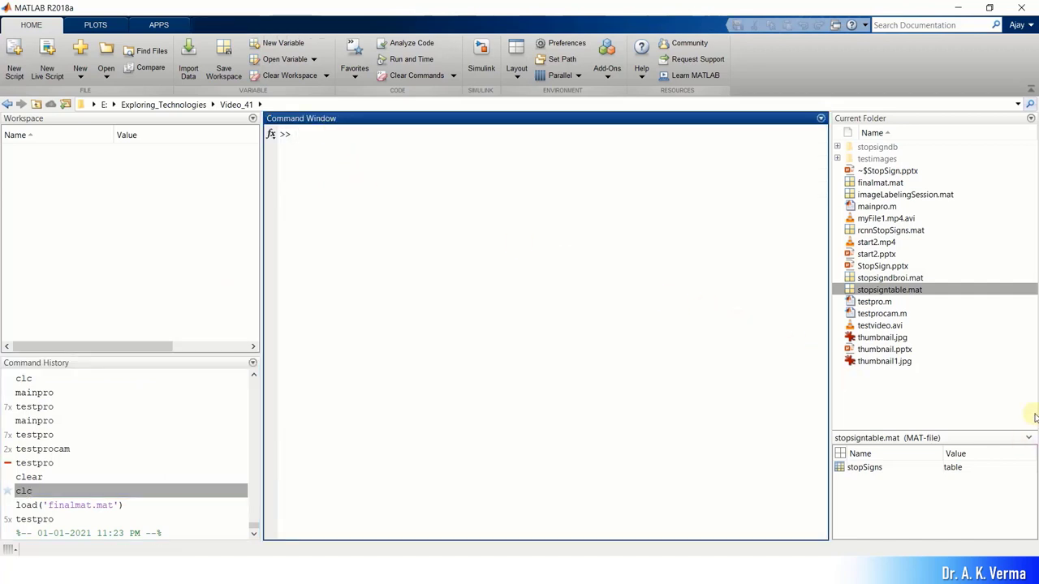
{"action": "left_click", "coordinate": [875, 278]}
{"action": "left_click", "coordinate": [876, 289]}
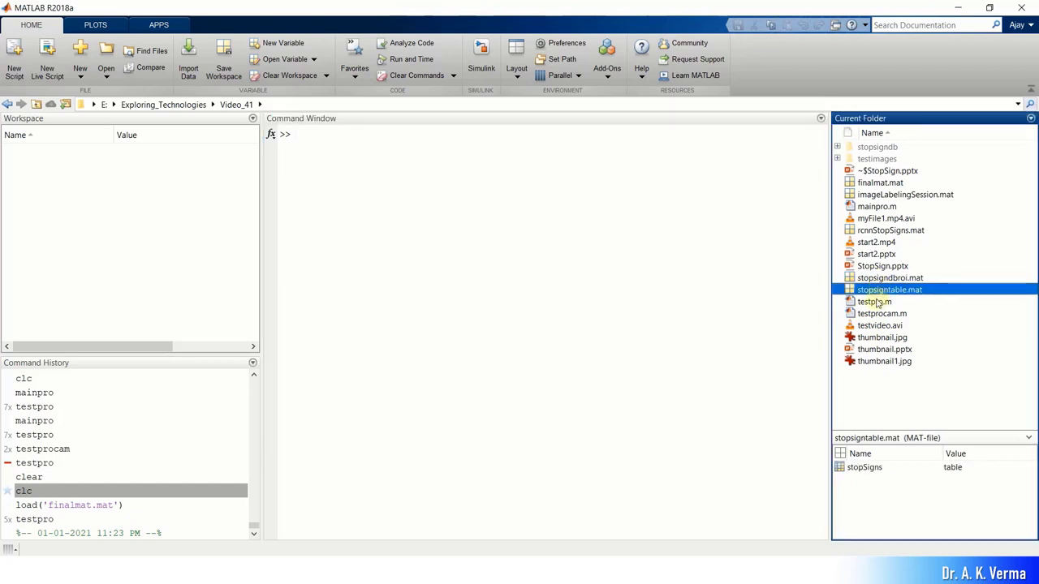